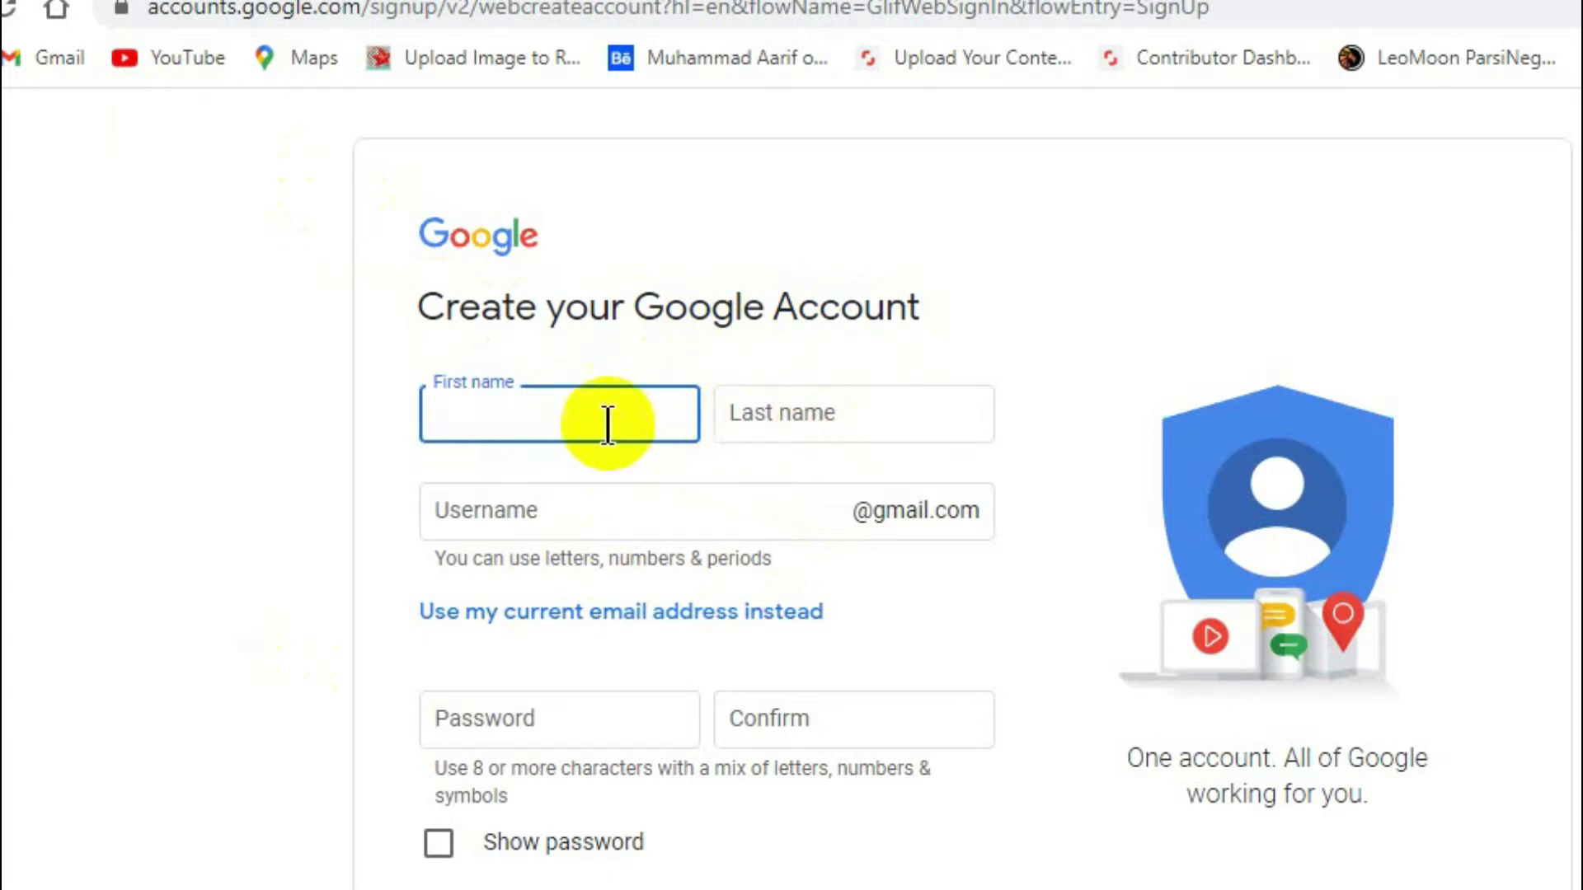
# Step: Type the account holder's first name and move to the Last name field
pyautogui.write('dummy')
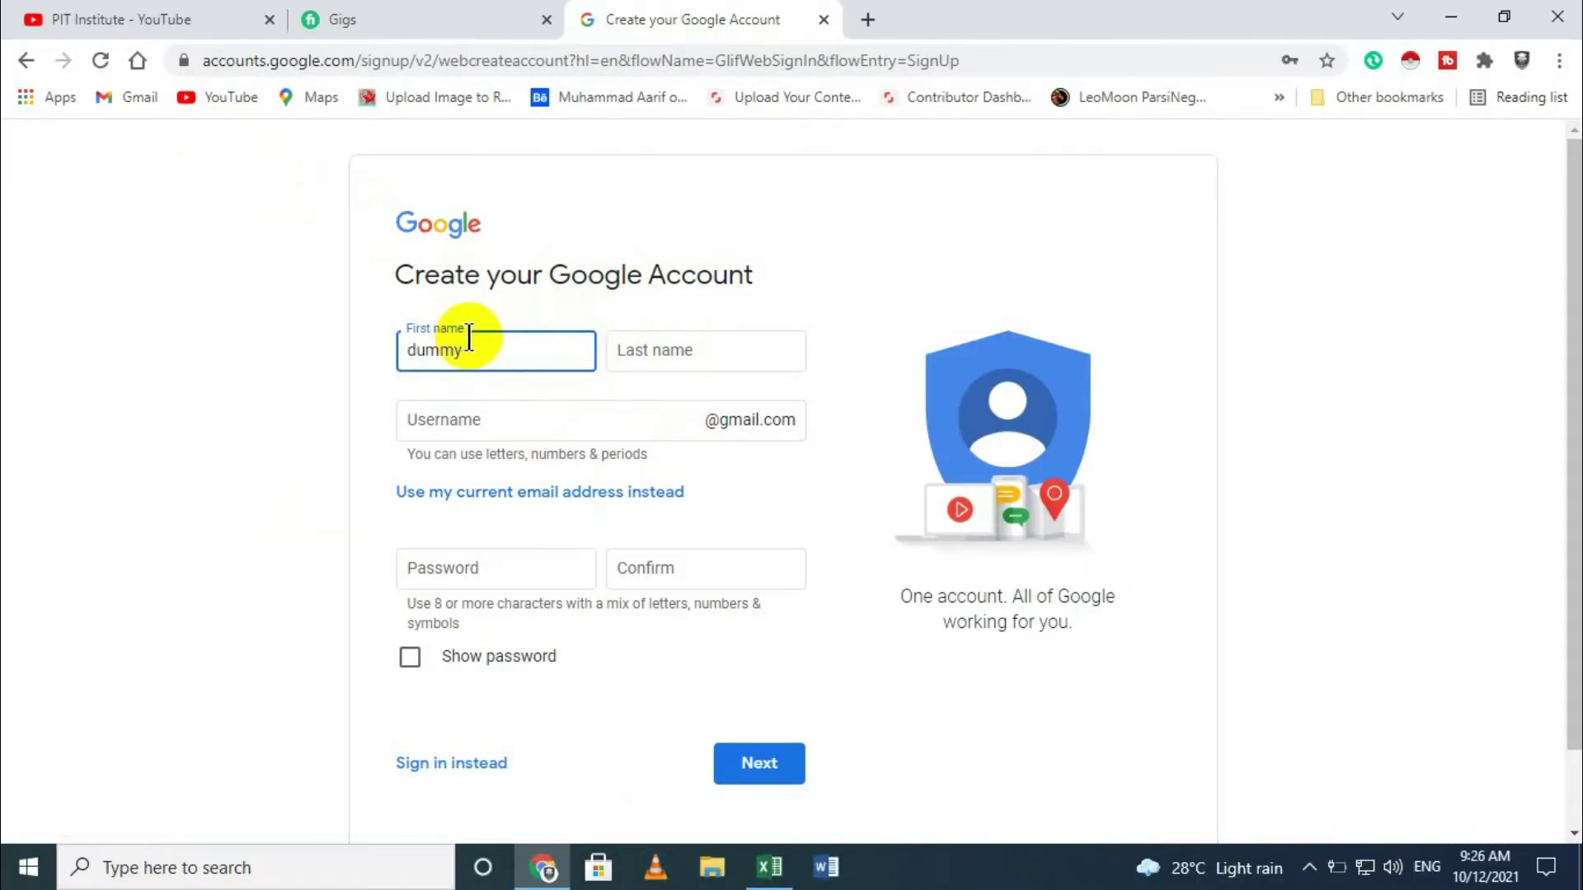
pyautogui.click(650, 361)
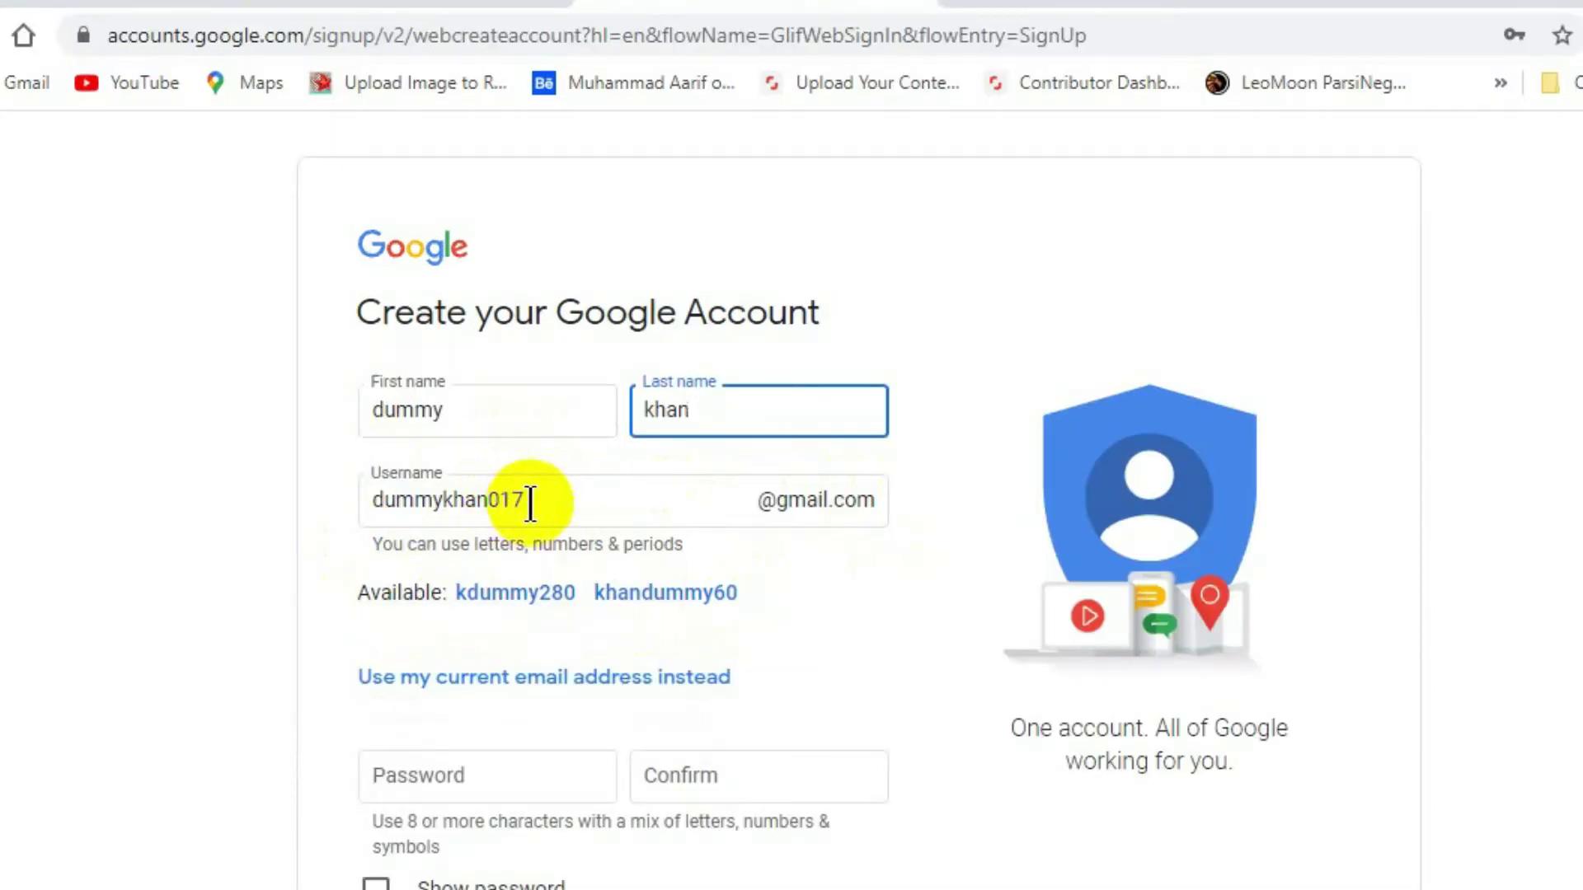
# Step: Replace the proposed username with a longer one ending in 123456, then re-select it
pyautogui.moveTo(523, 499); pyautogui.dragTo(364, 499)
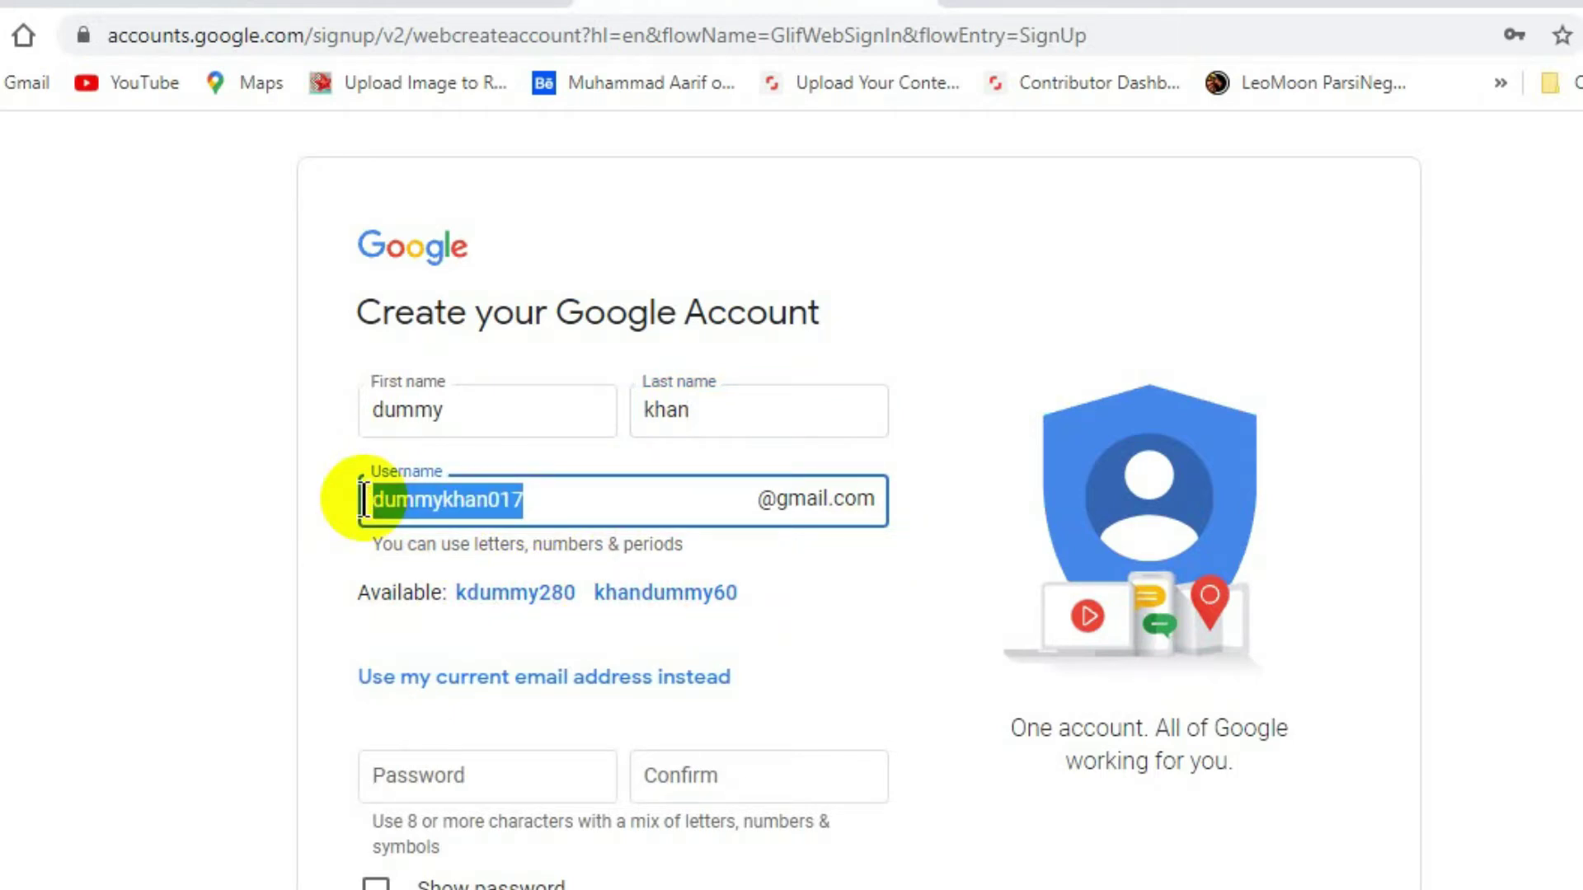
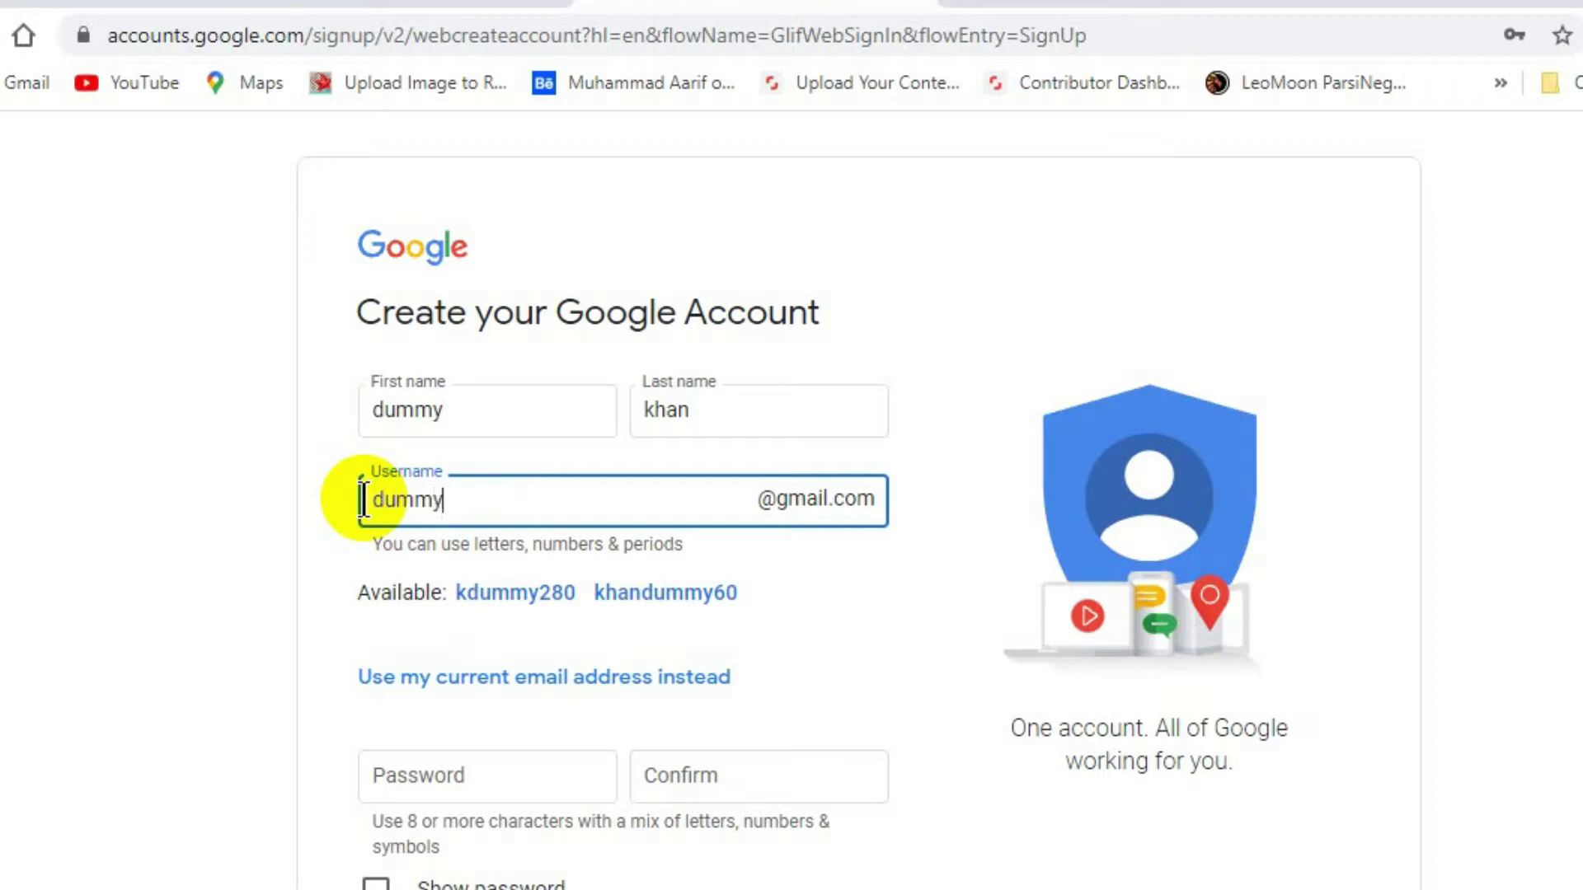
pyautogui.click(1003, 843)
pyautogui.click(601, 503)
pyautogui.click(384, 615)
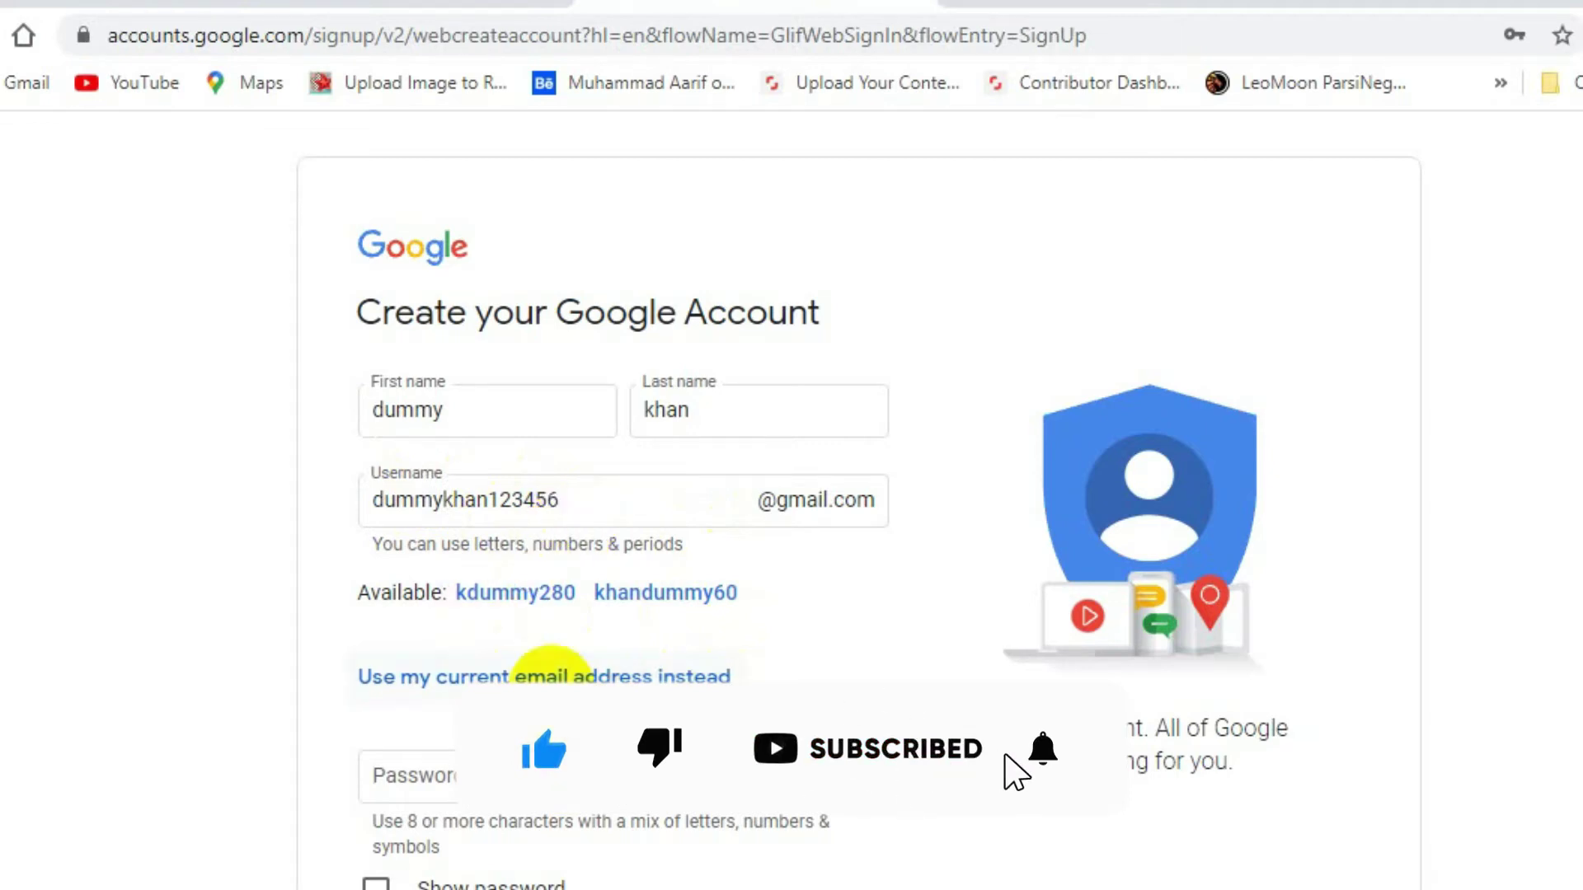
pyautogui.moveTo(343, 395); pyautogui.dragTo(597, 413)
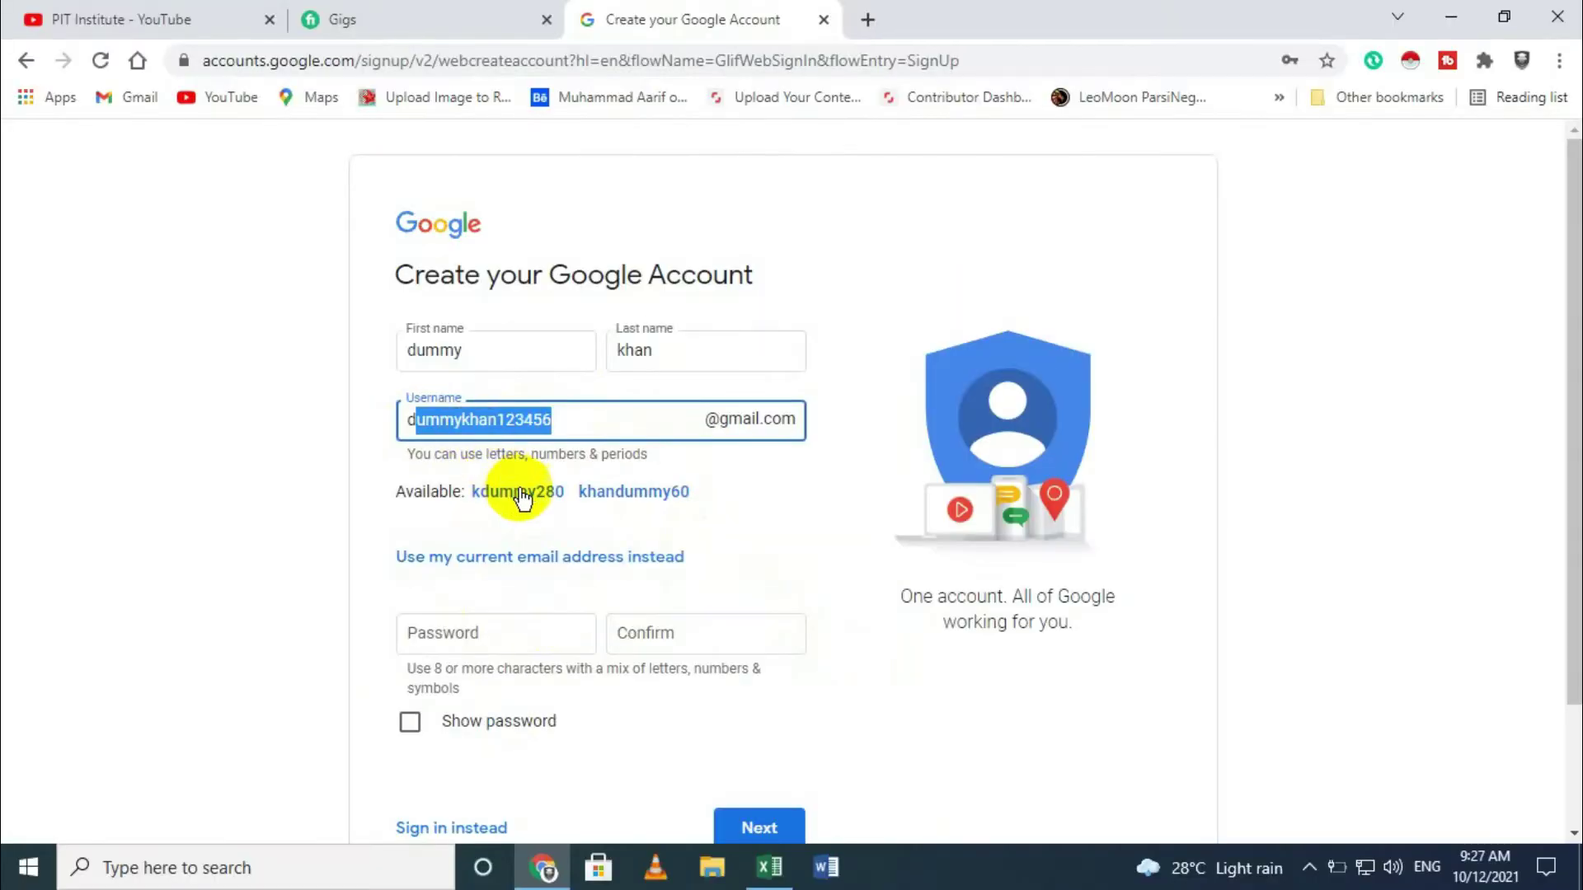
# Step: Enter the account password in the Password field, correcting two mistyped characters
pyautogui.click(521, 633)
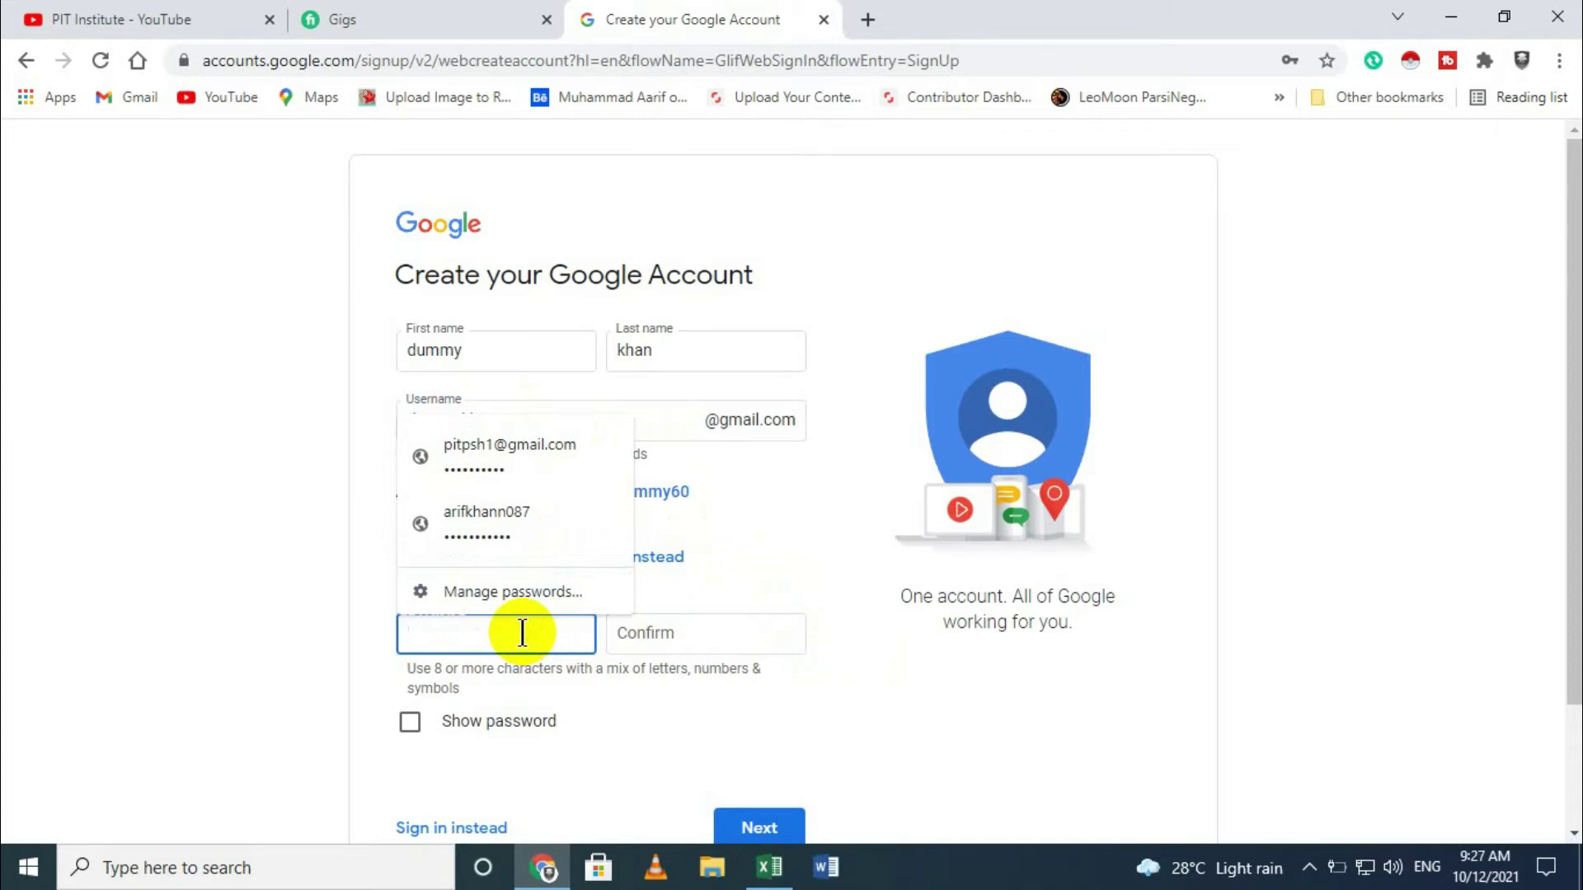
pyautogui.write('d')
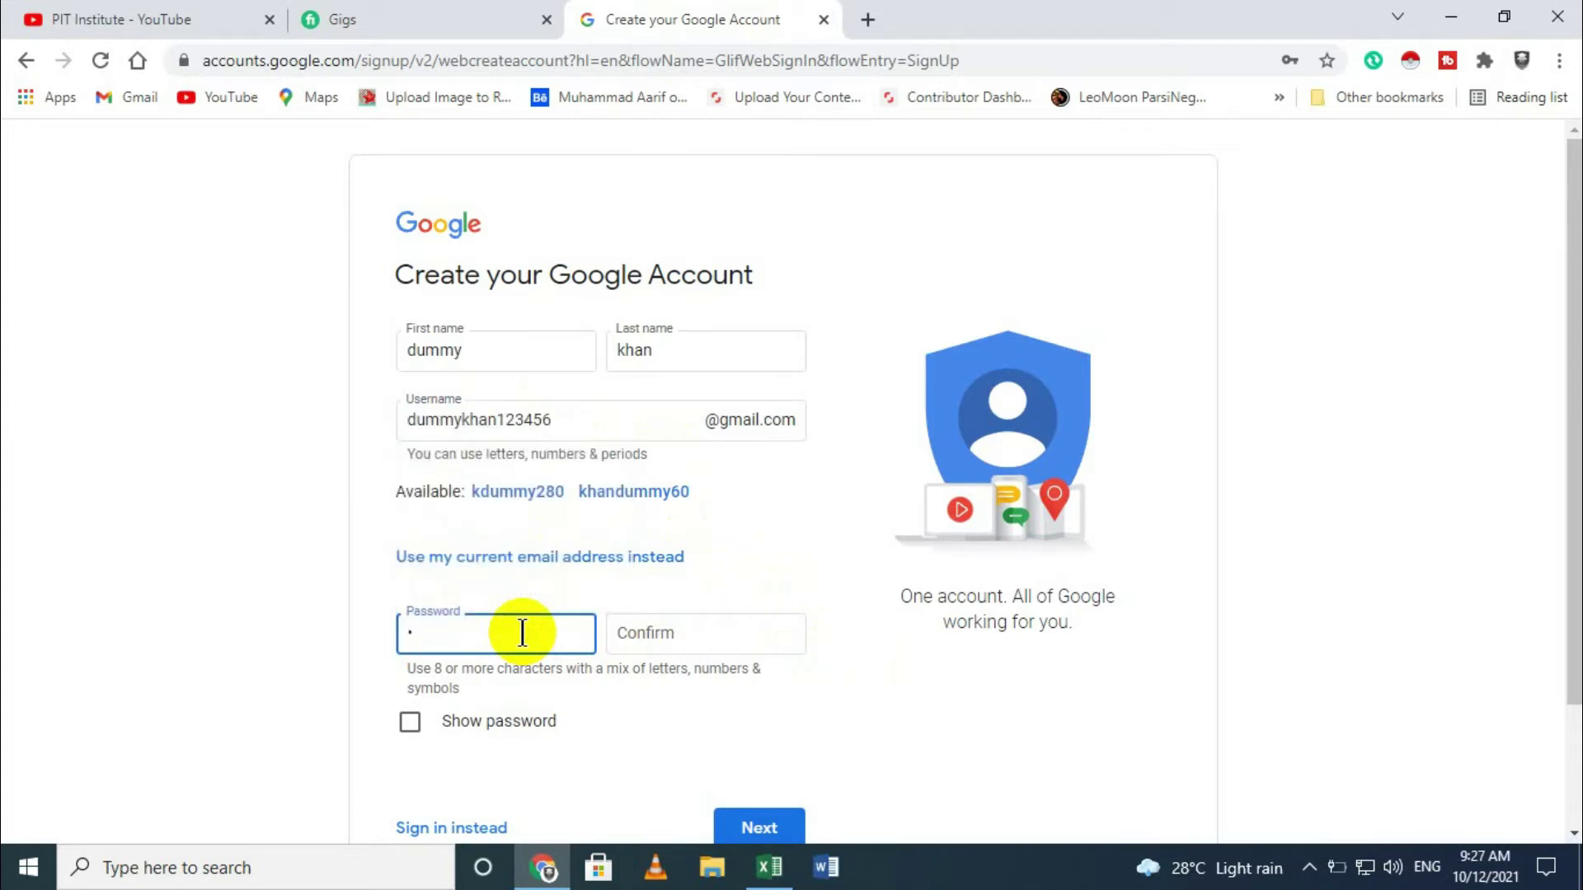
pyautogui.press('BackSpace')
pyautogui.write('d')
pyautogui.press('BackSpace')
pyautogui.write('du')
# Step: Retype the password in Confirm and submit the name, username and password
pyautogui.click(626, 635)
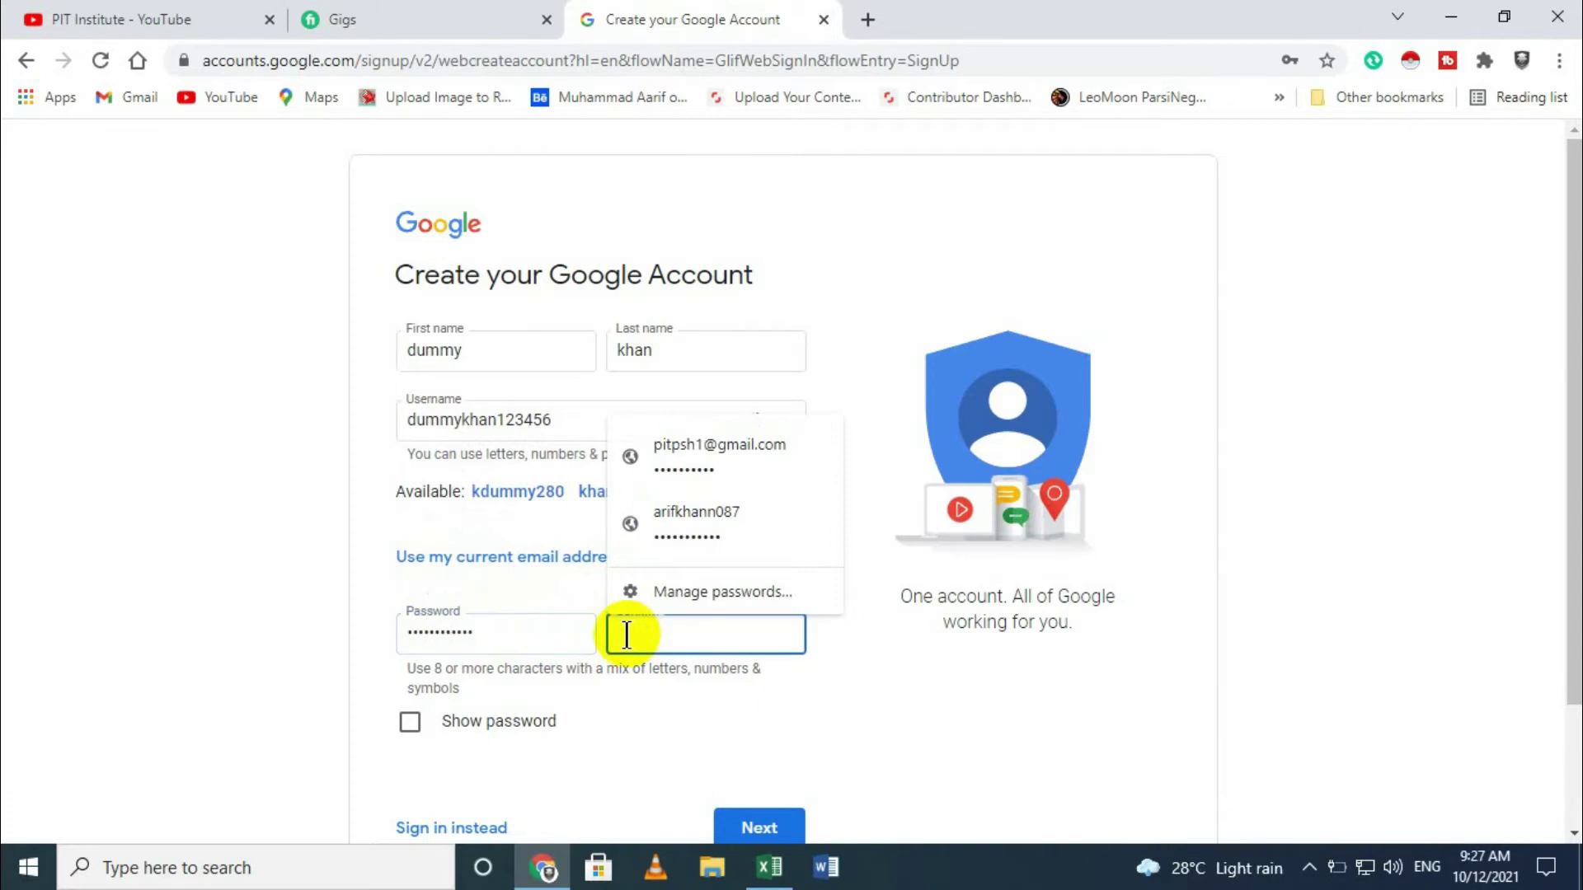
pyautogui.write('d')
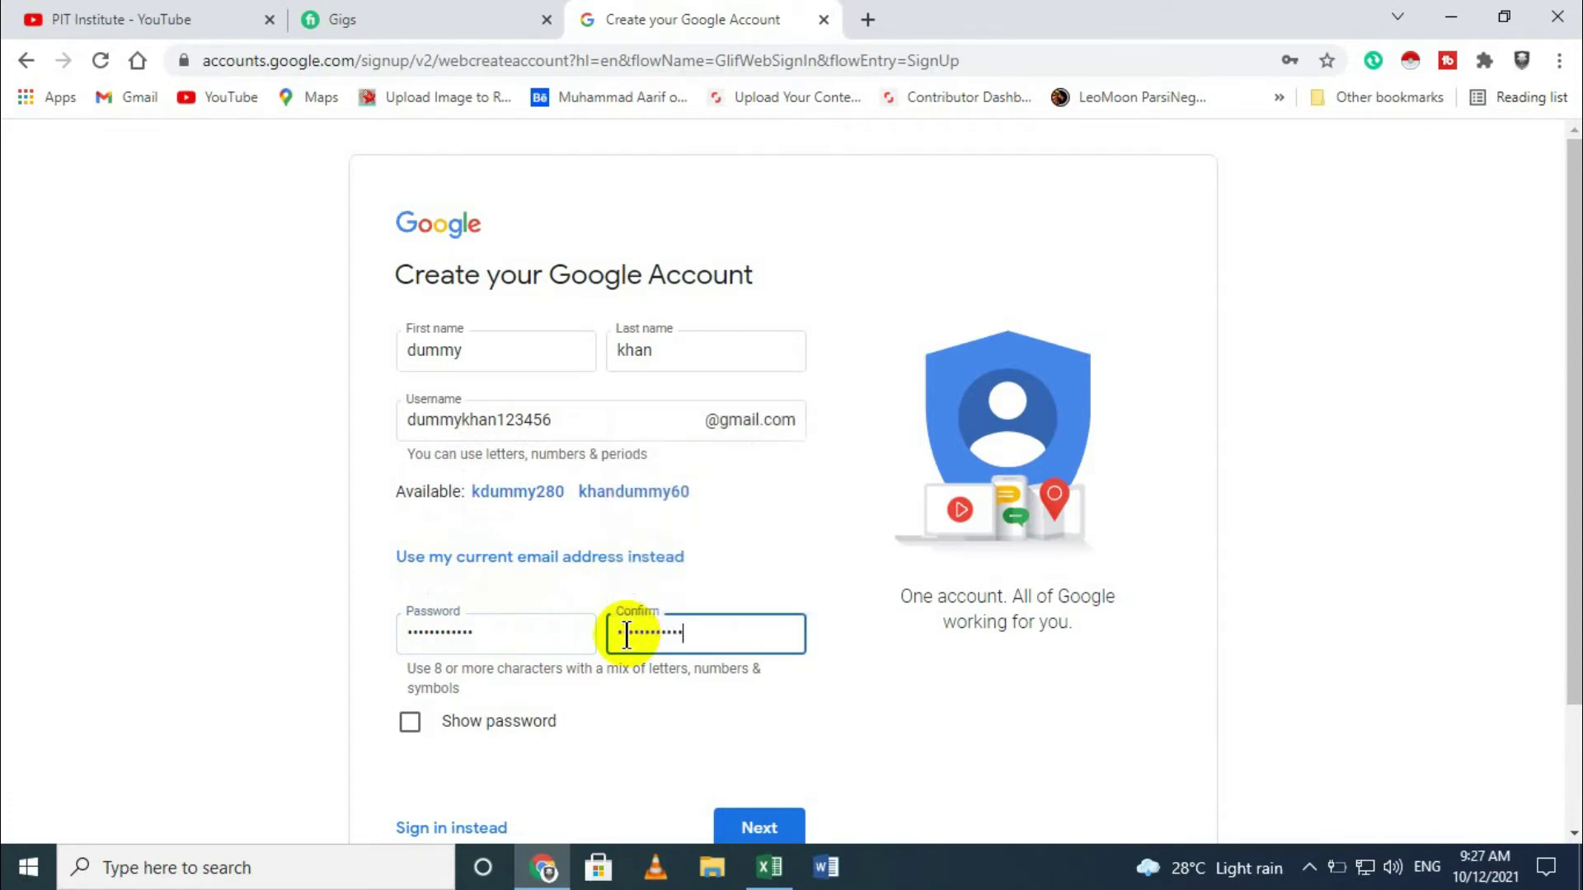
pyautogui.scroll(-2, 686, 752)
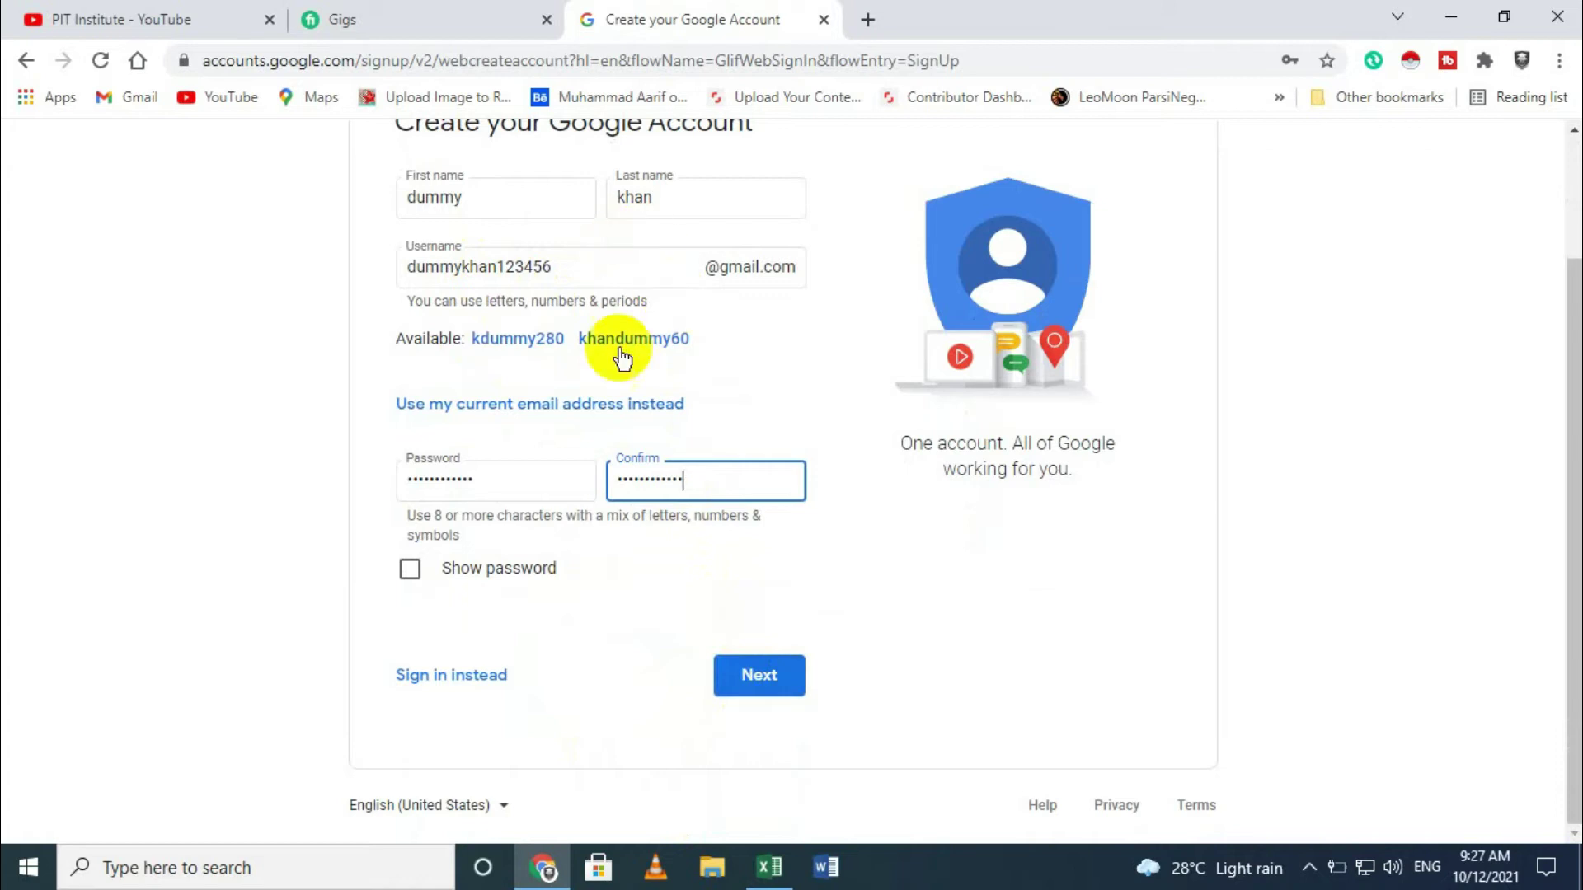
pyautogui.click(755, 677)
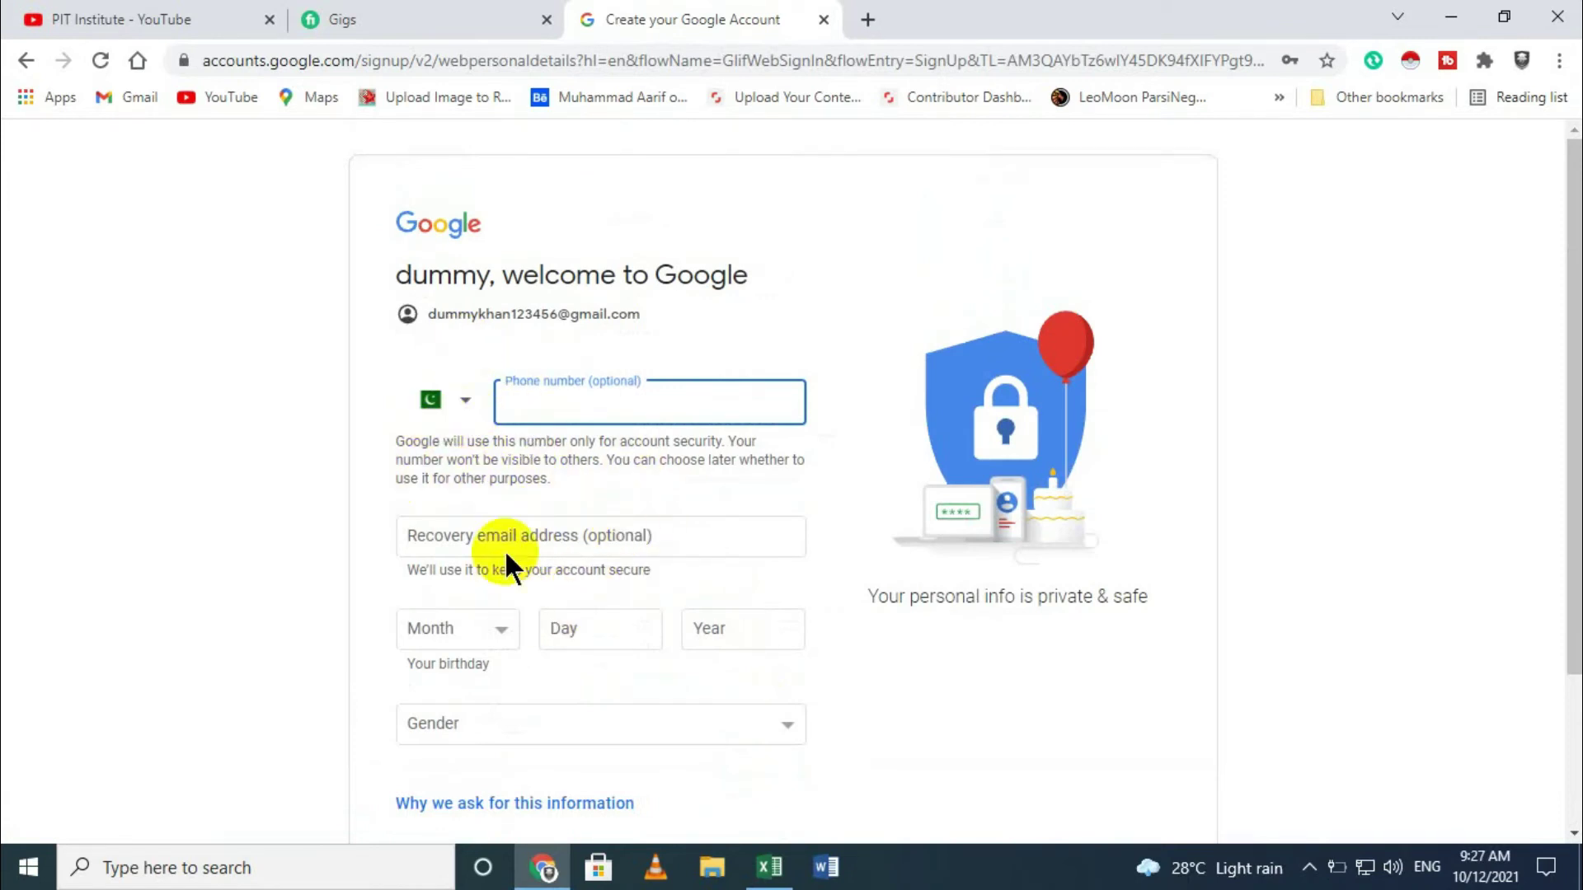
# Step: Go back from the next page to the name and username step
pyautogui.scroll(-2, 519, 577)
pyautogui.scroll(2, 542, 612)
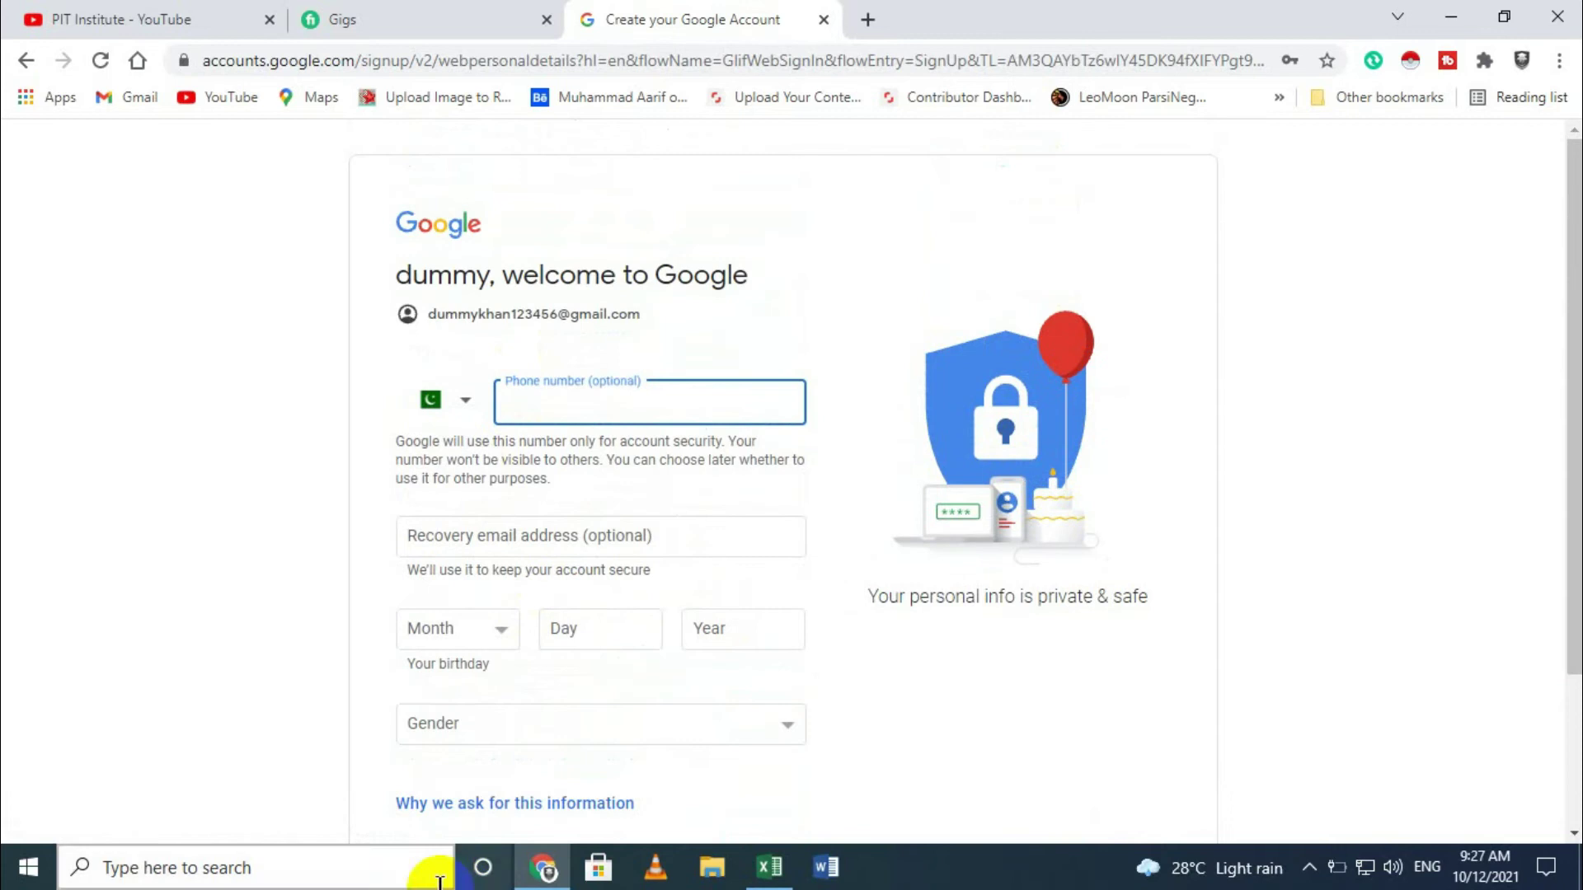
pyautogui.scroll(-3, 438, 684)
pyautogui.click(413, 674)
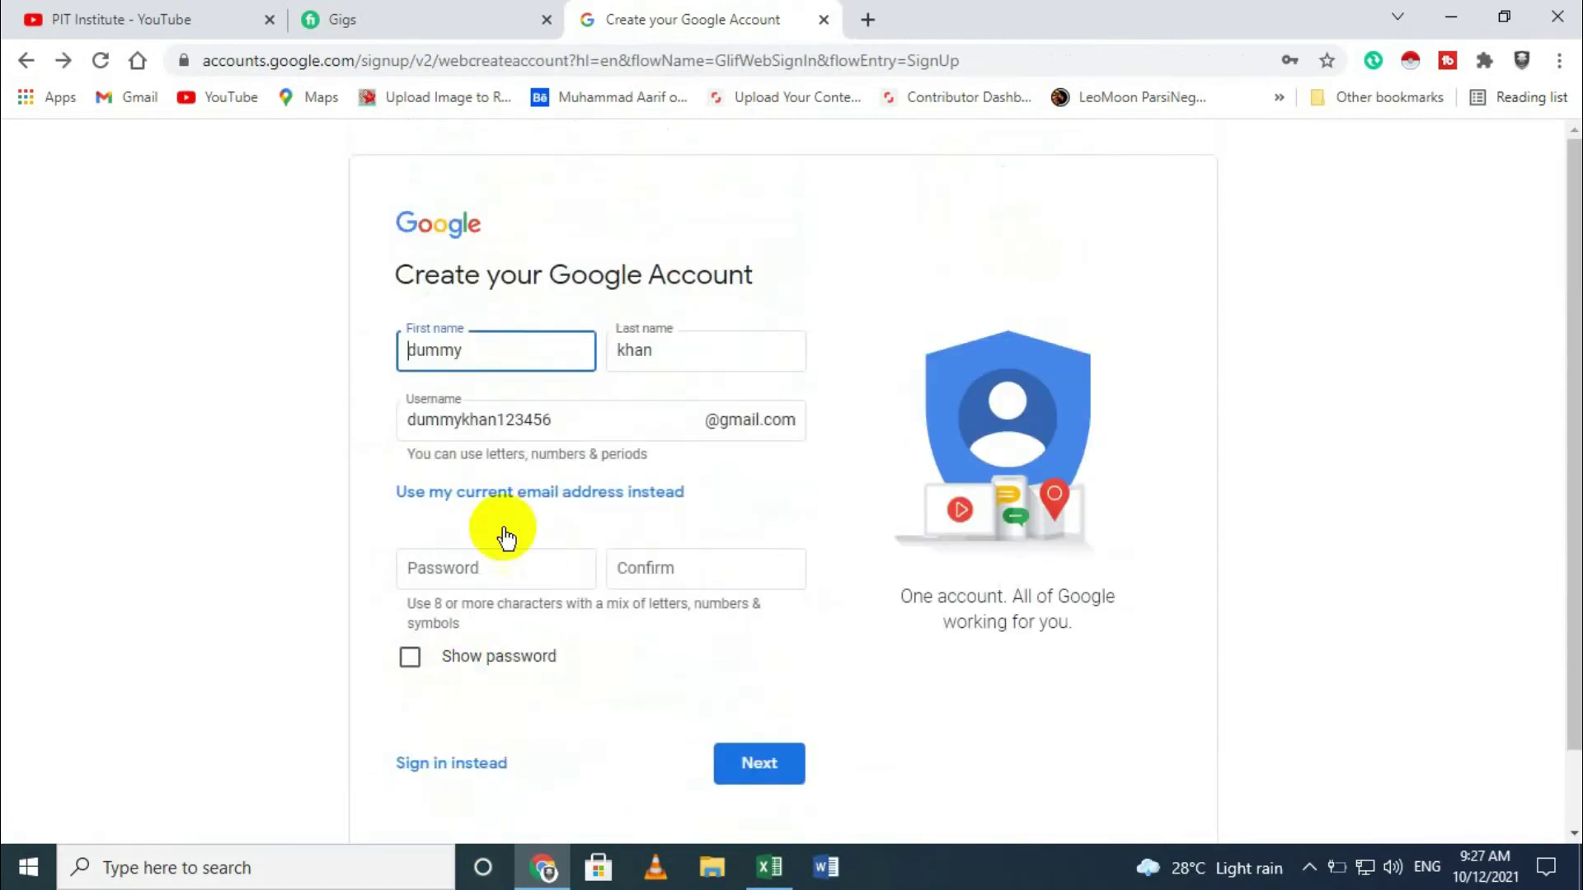
# Step: Delete the username, try submitting without it, then reload the sign-up page
pyautogui.moveTo(541, 419); pyautogui.dragTo(360, 424)
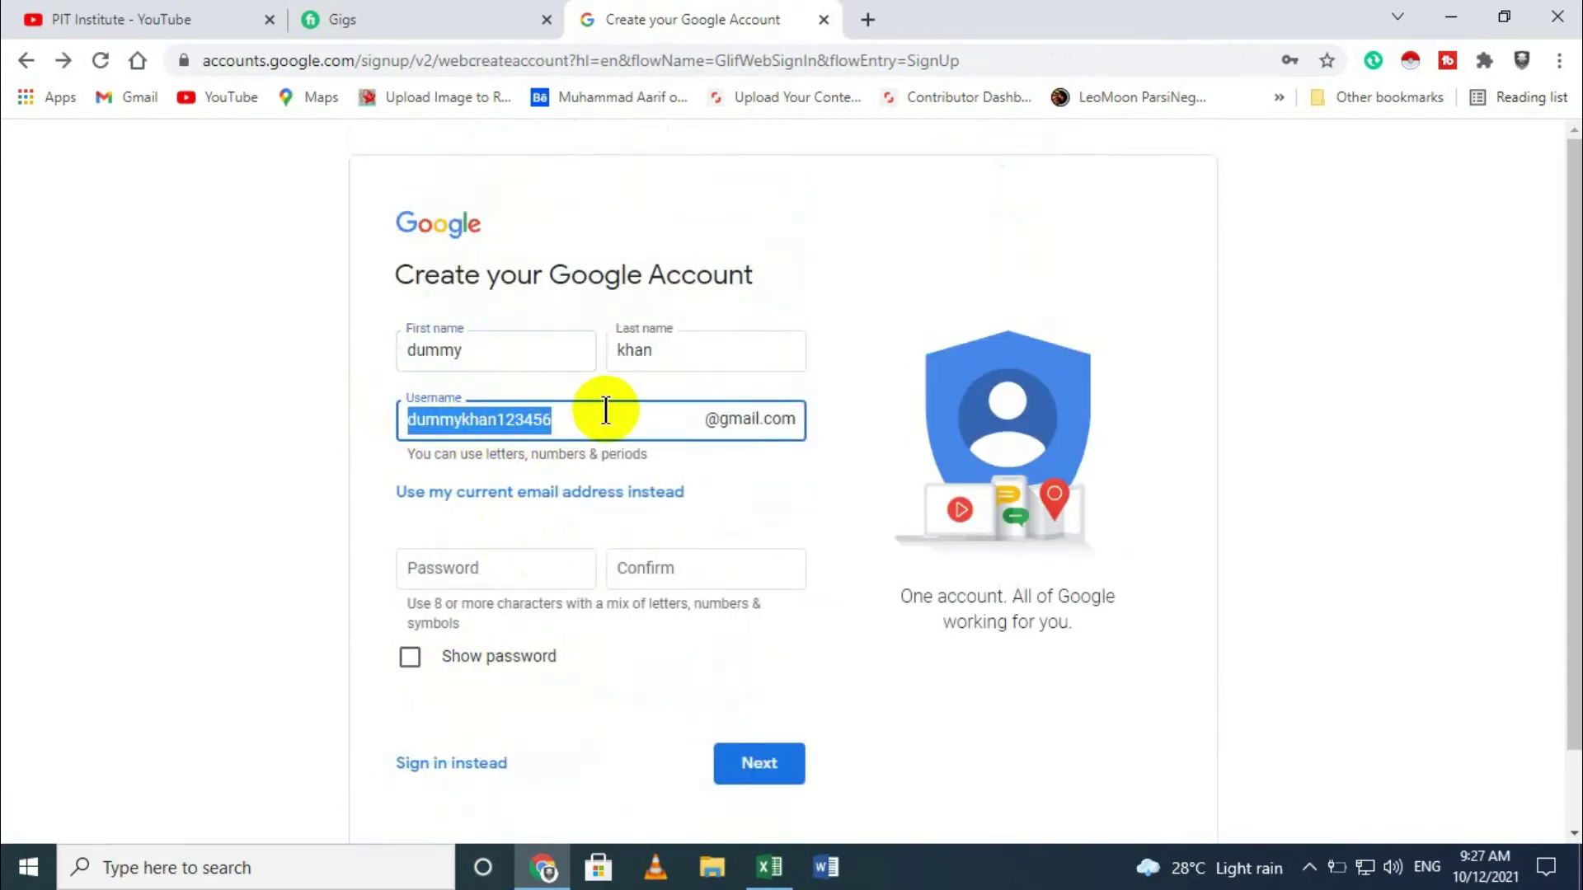
pyautogui.press('BackSpace')
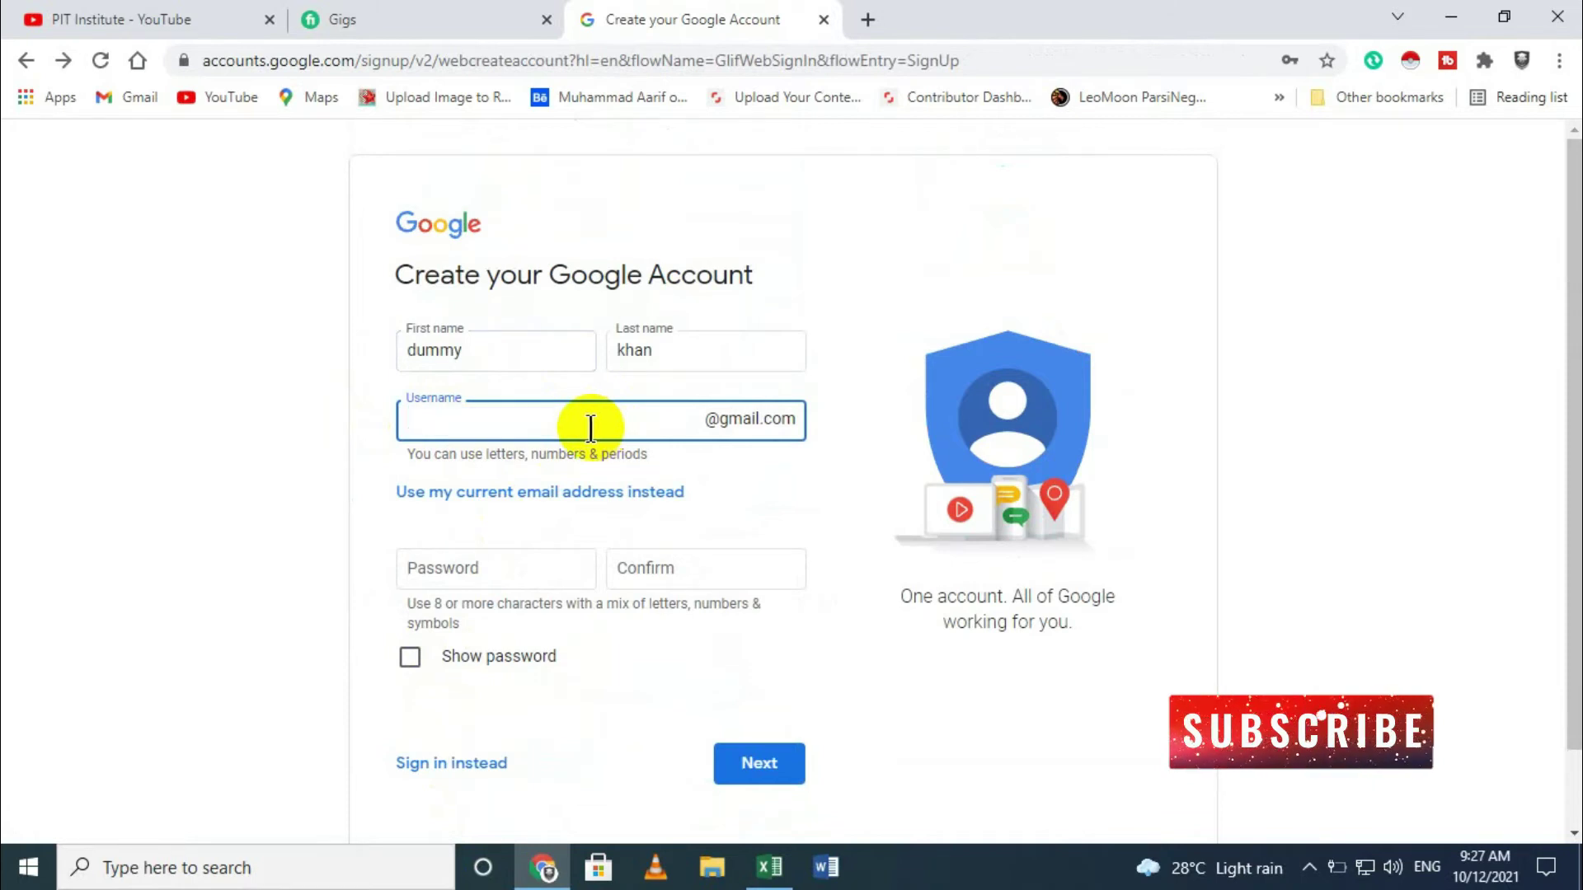
pyautogui.click(511, 351)
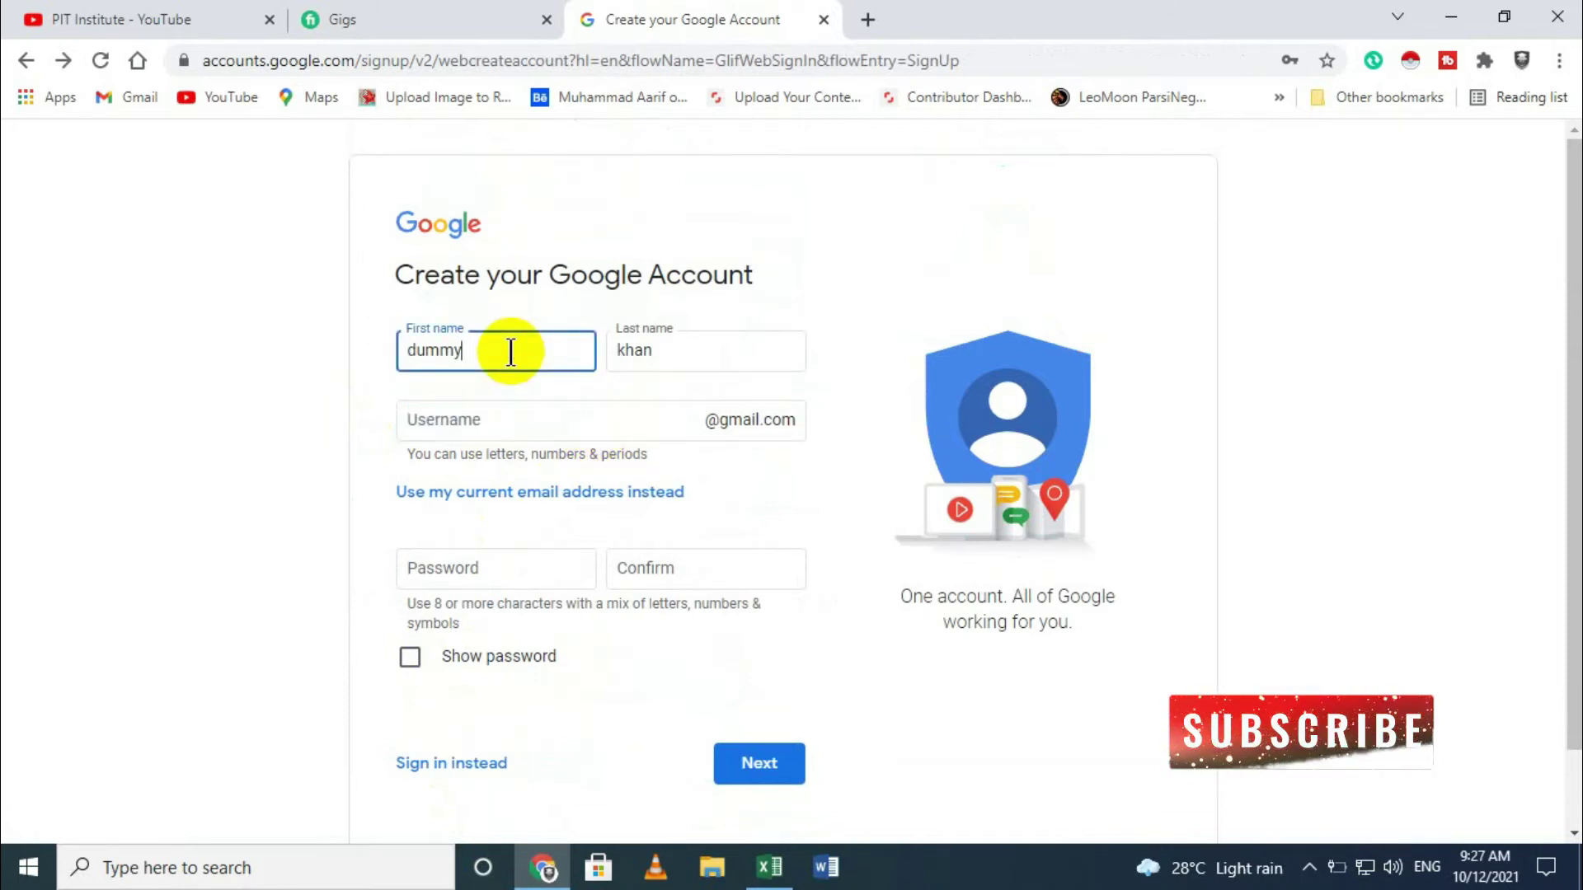
pyautogui.press('Return')
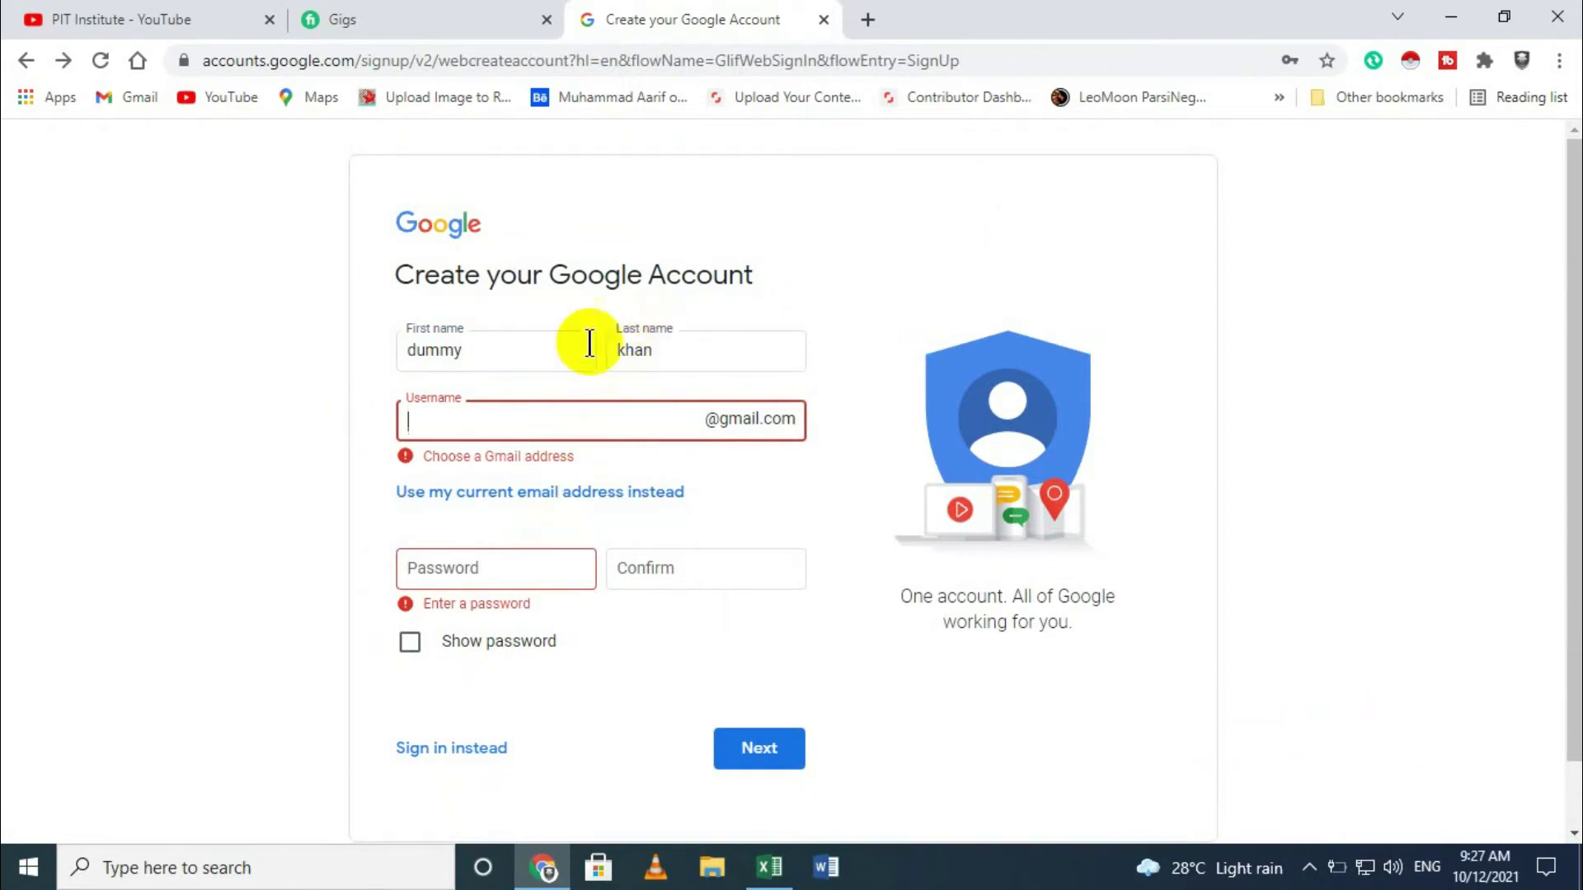
pyautogui.click(99, 61)
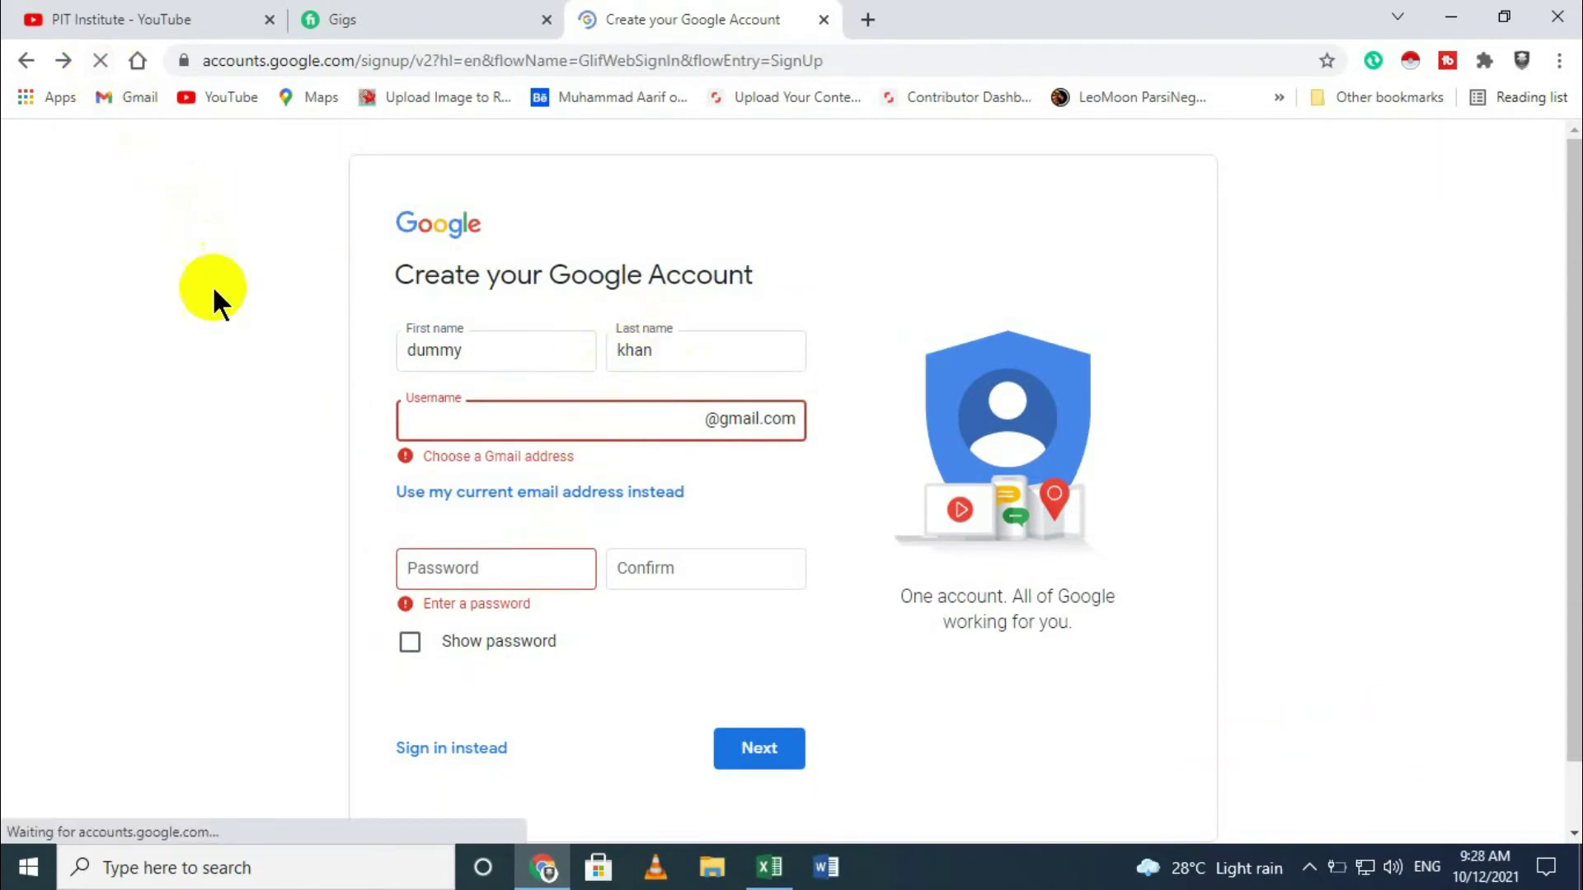
# Step: Re-enter the account holder's first and last name on the reset form
pyautogui.click(528, 344)
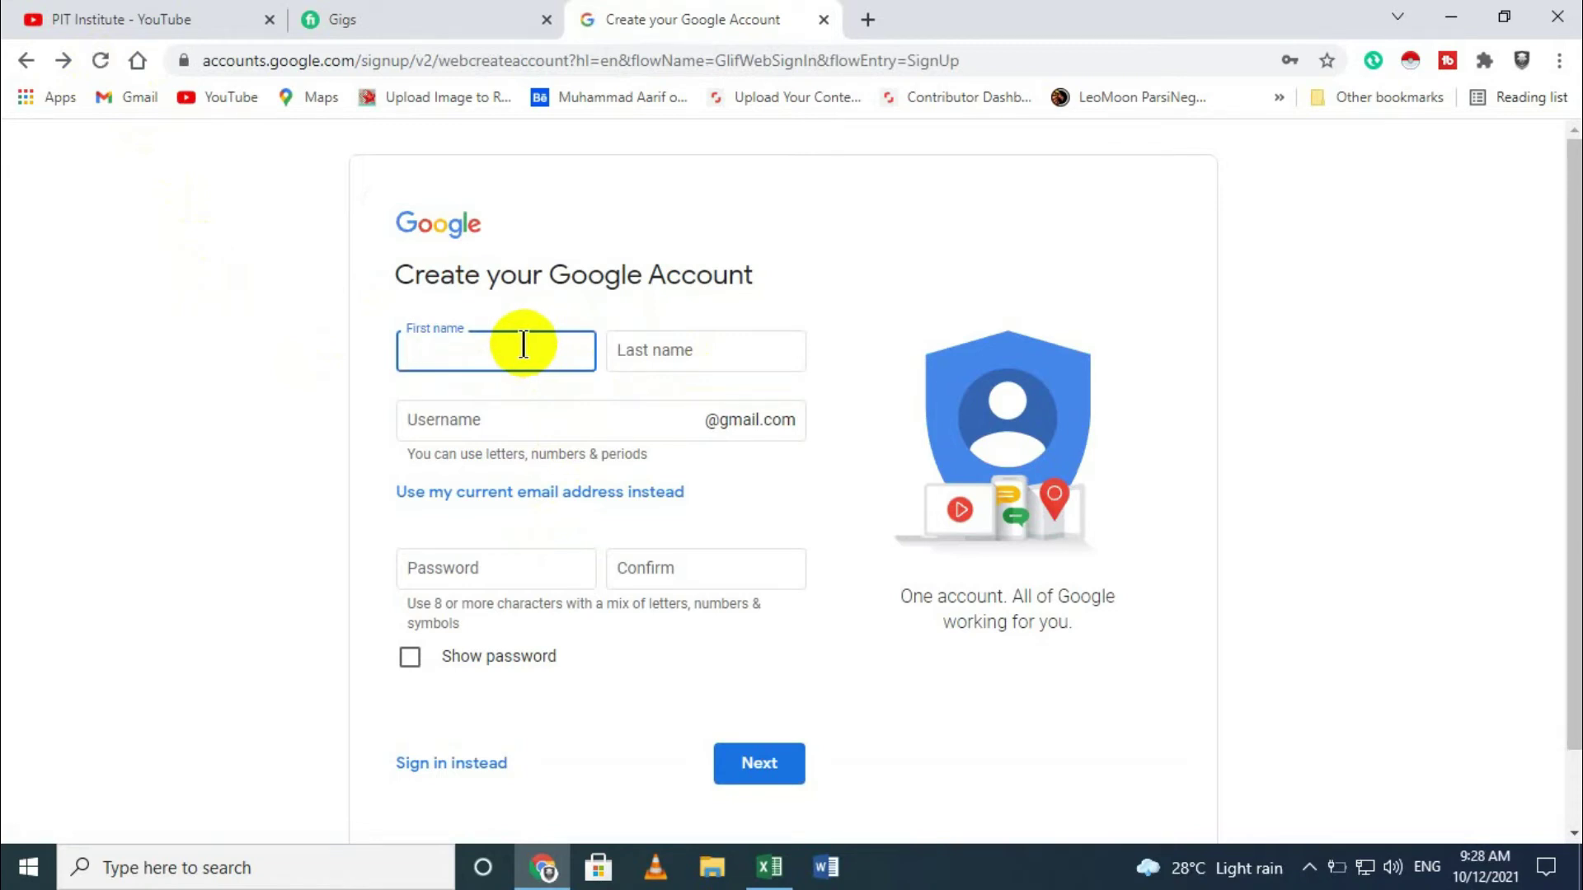
pyautogui.write('dummy')
pyautogui.press('Tab')
pyautogui.write('khan')
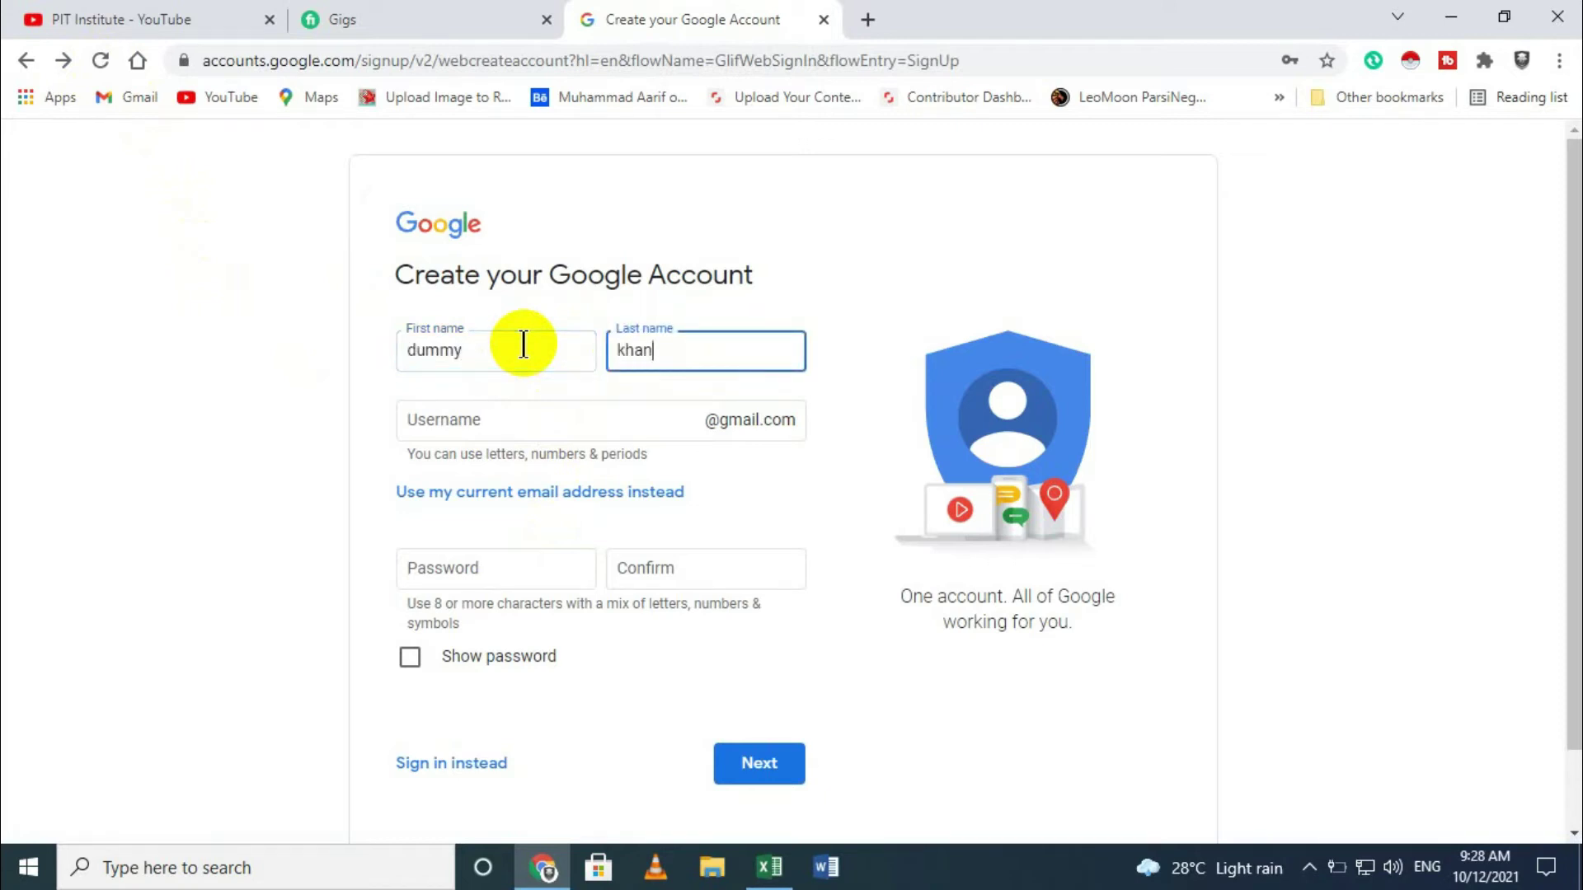
pyautogui.click(849, 484)
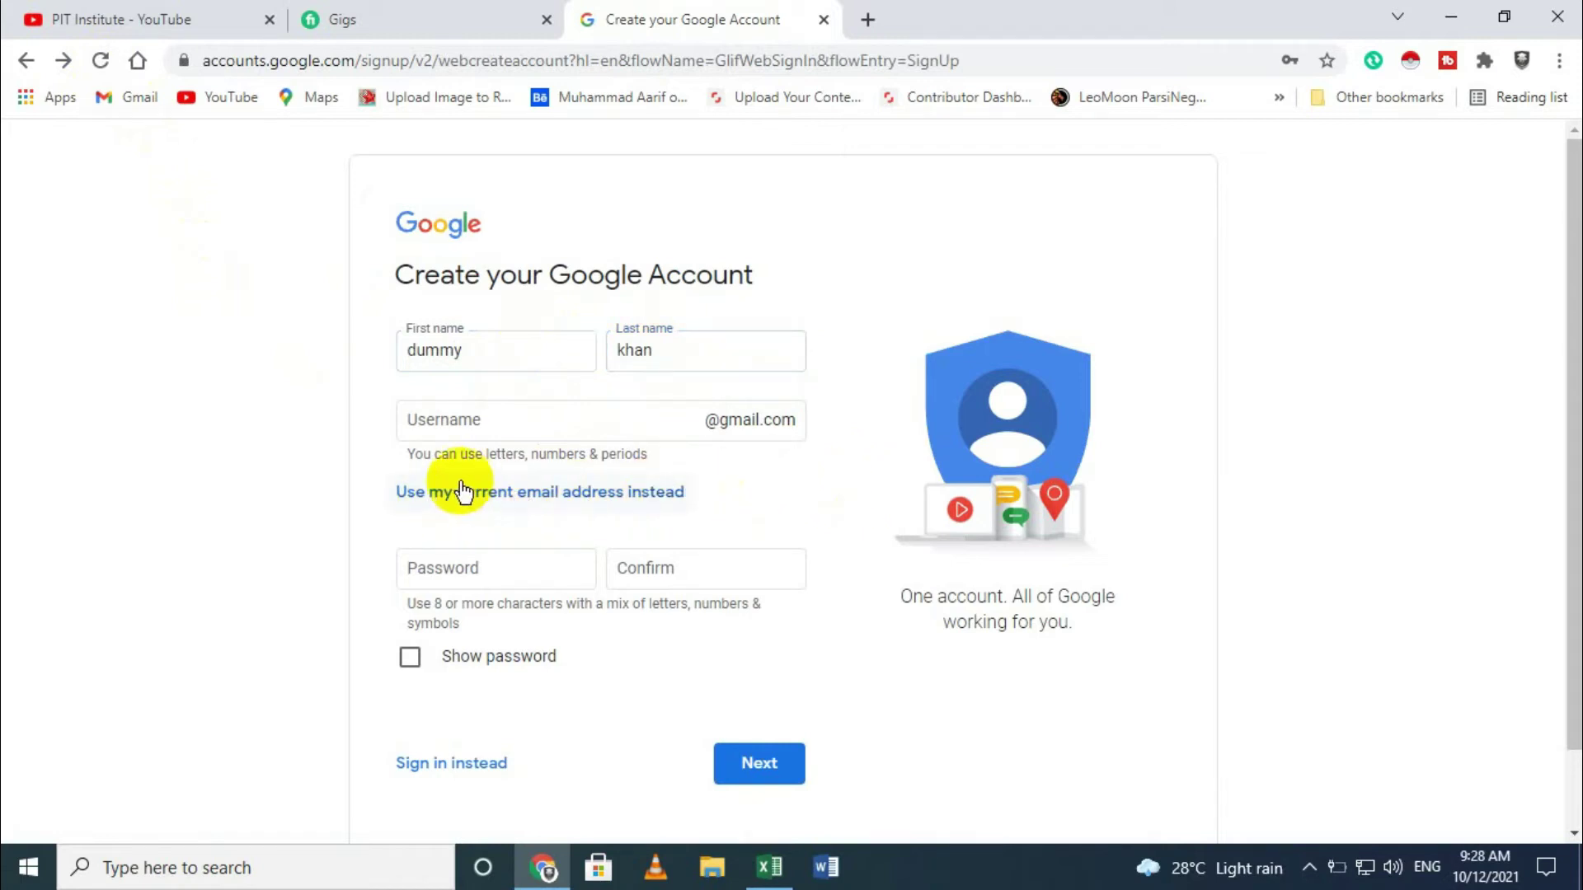
# Step: Move into the Username field, leaving it empty twice before starting a username
pyautogui.click(502, 432)
pyautogui.click(503, 526)
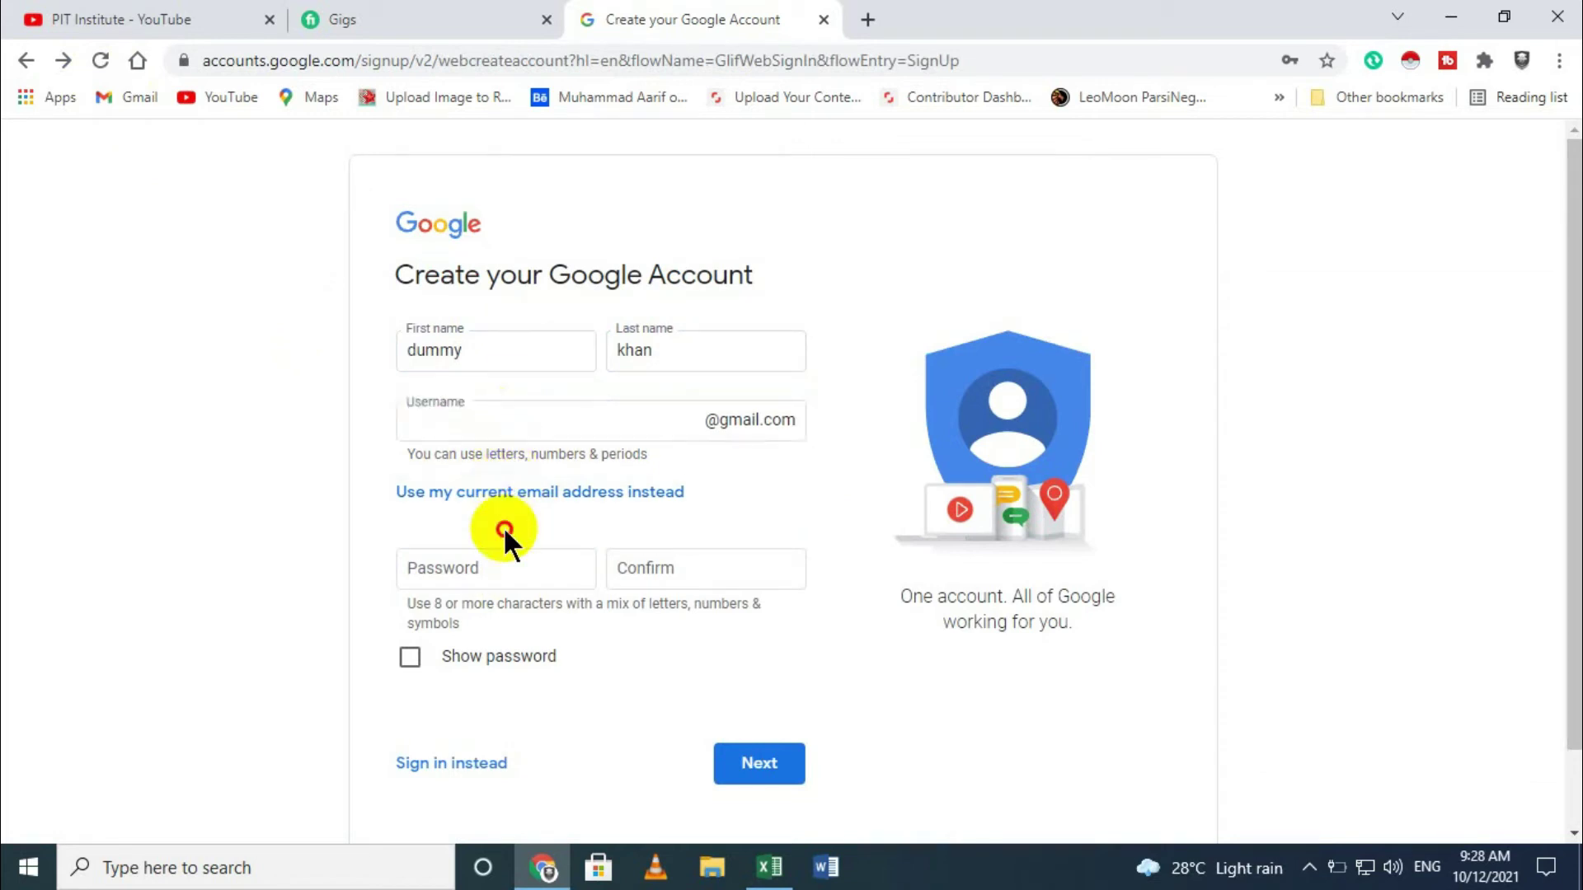
pyautogui.click(504, 424)
pyautogui.click(725, 514)
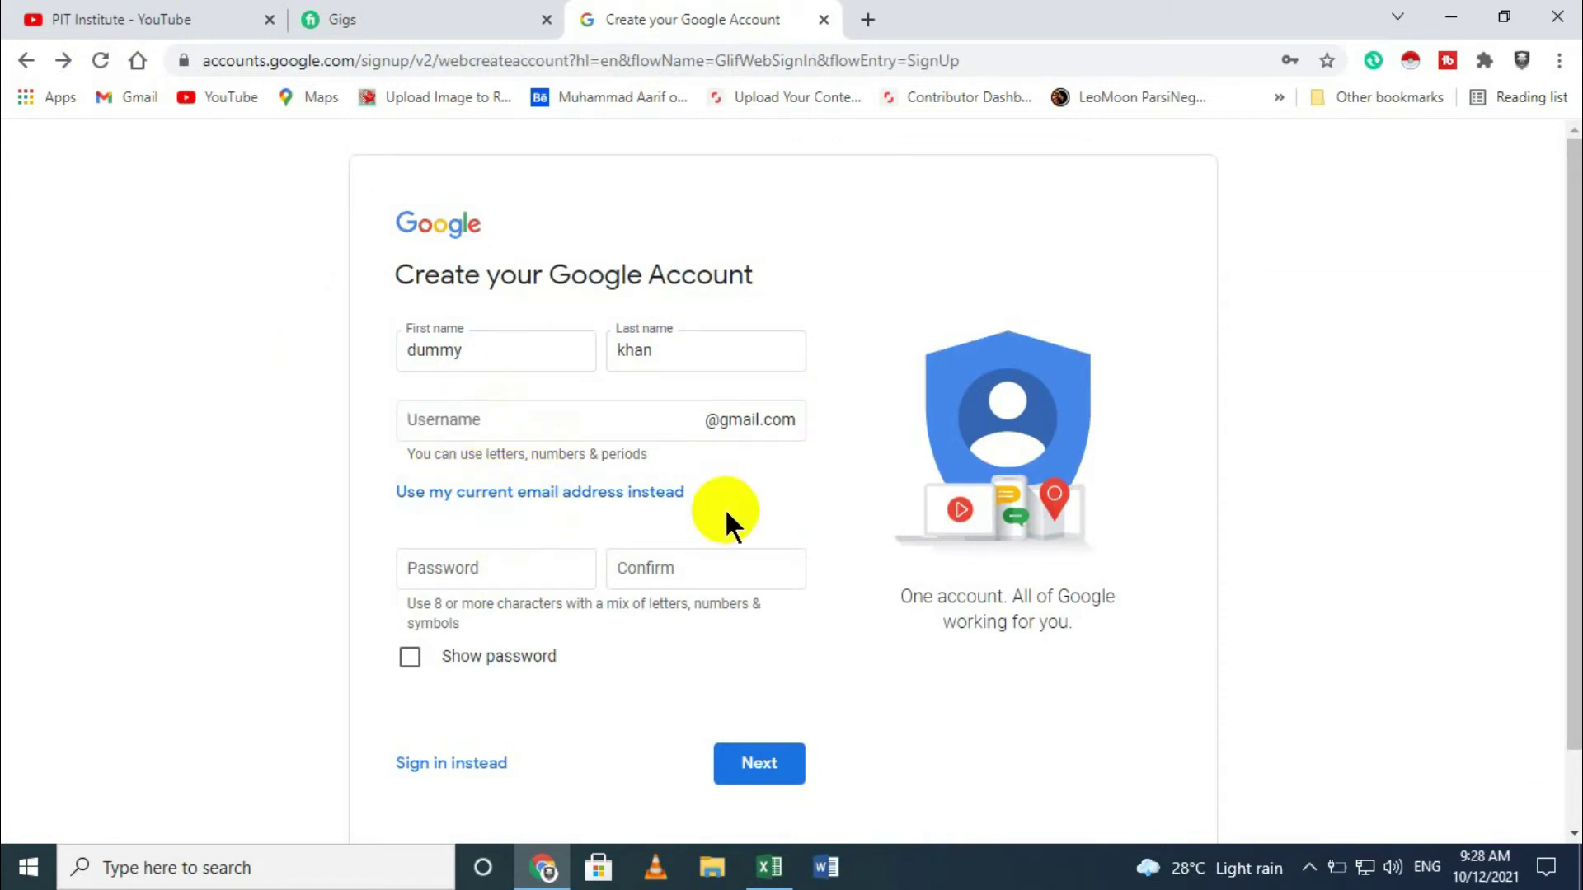
pyautogui.click(511, 409)
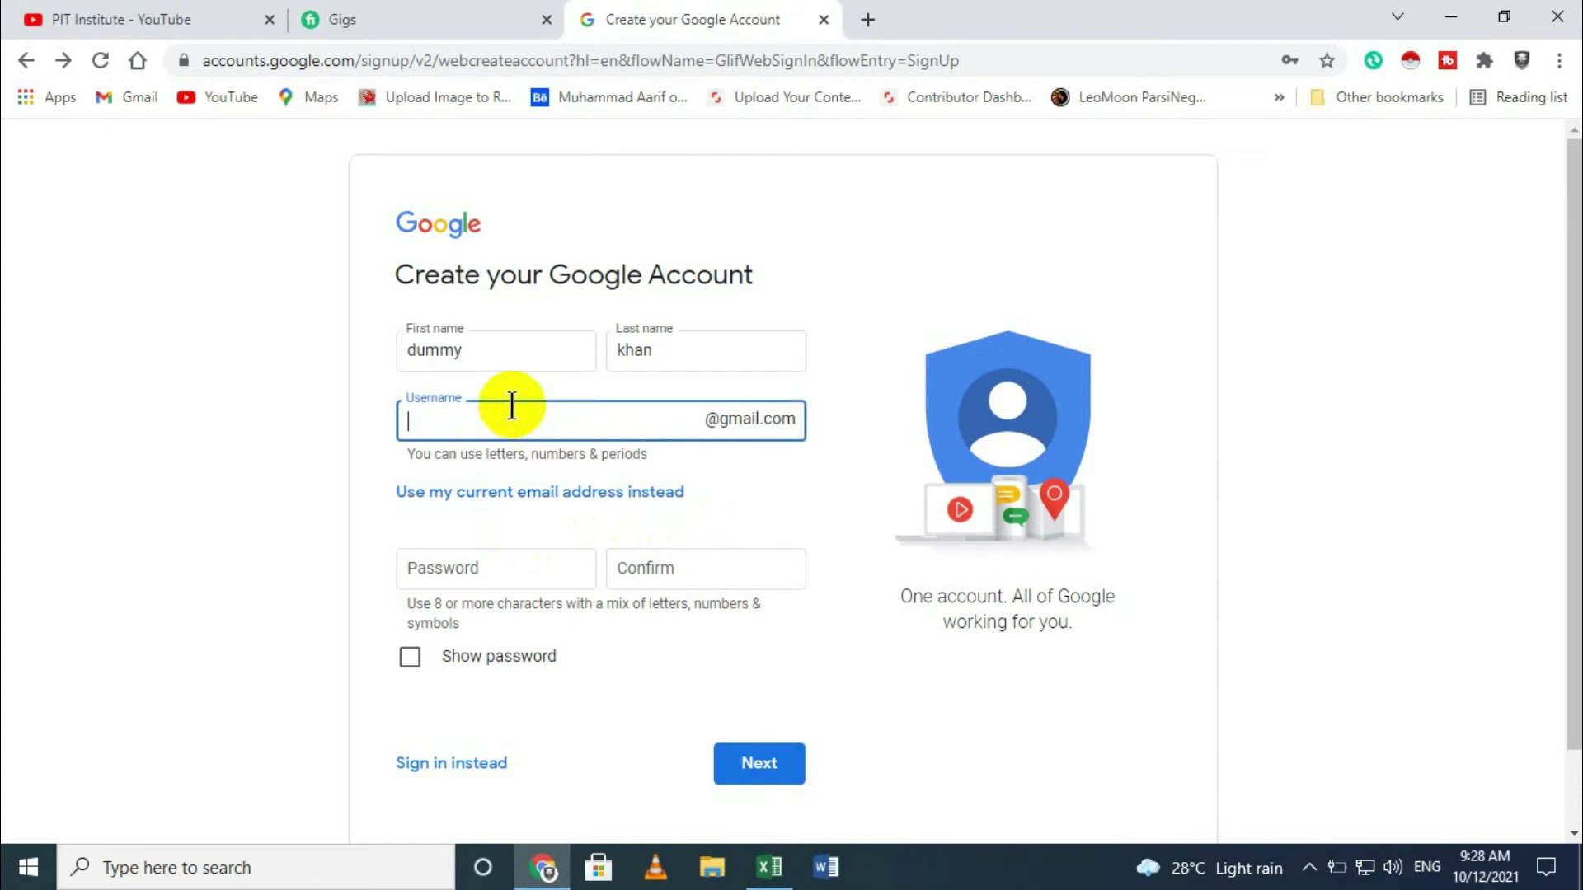
# Step: Try a username ending in 123, then take the first available suggestion since it's taken
pyautogui.click(537, 570)
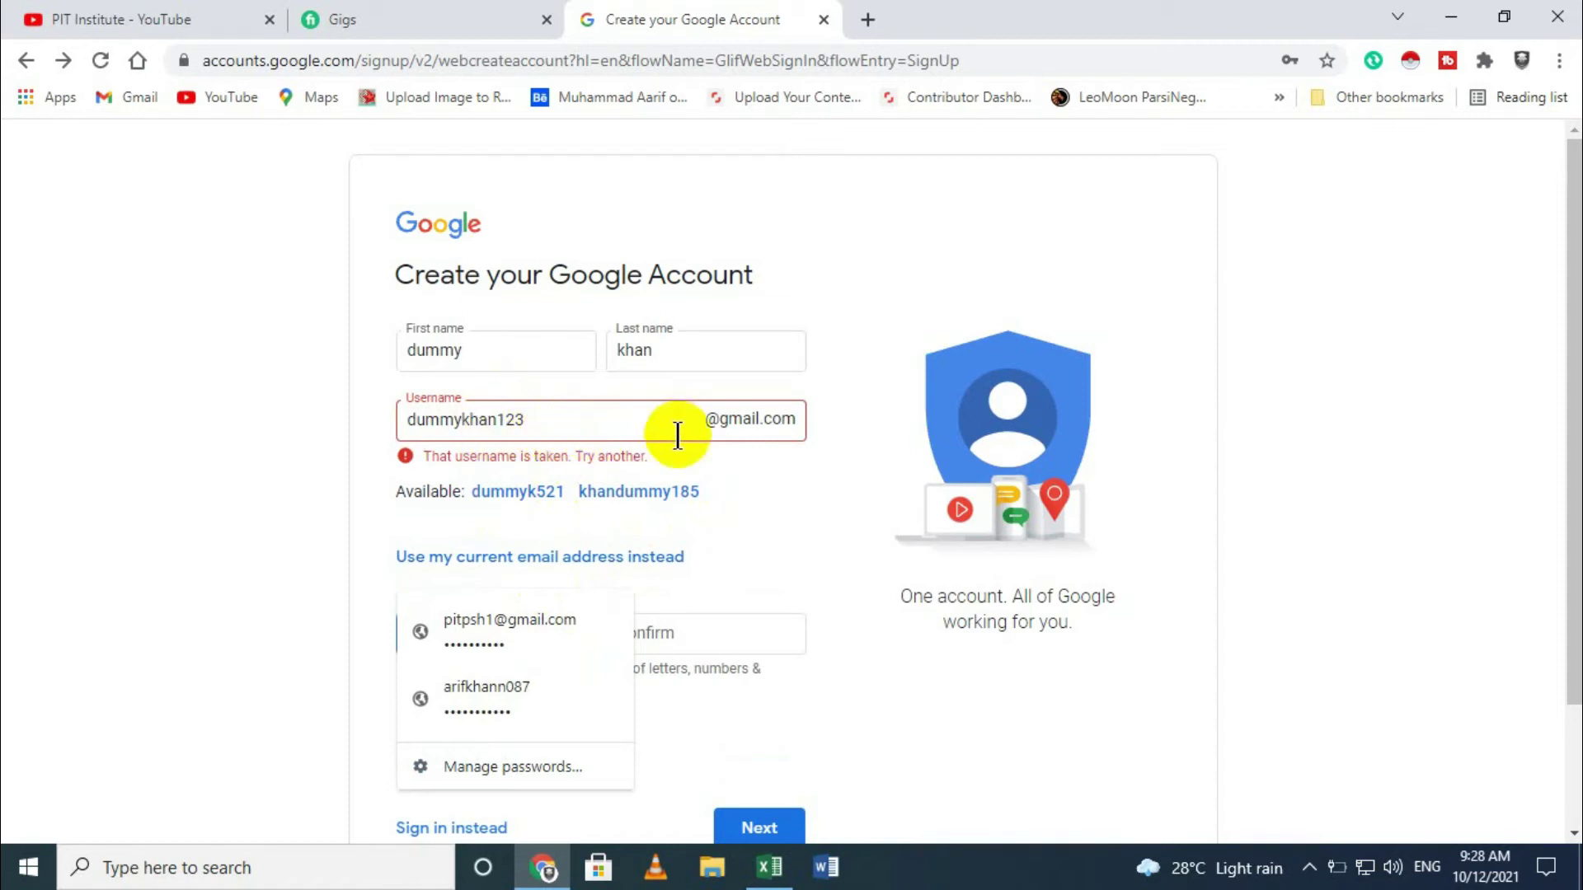
pyautogui.click(532, 492)
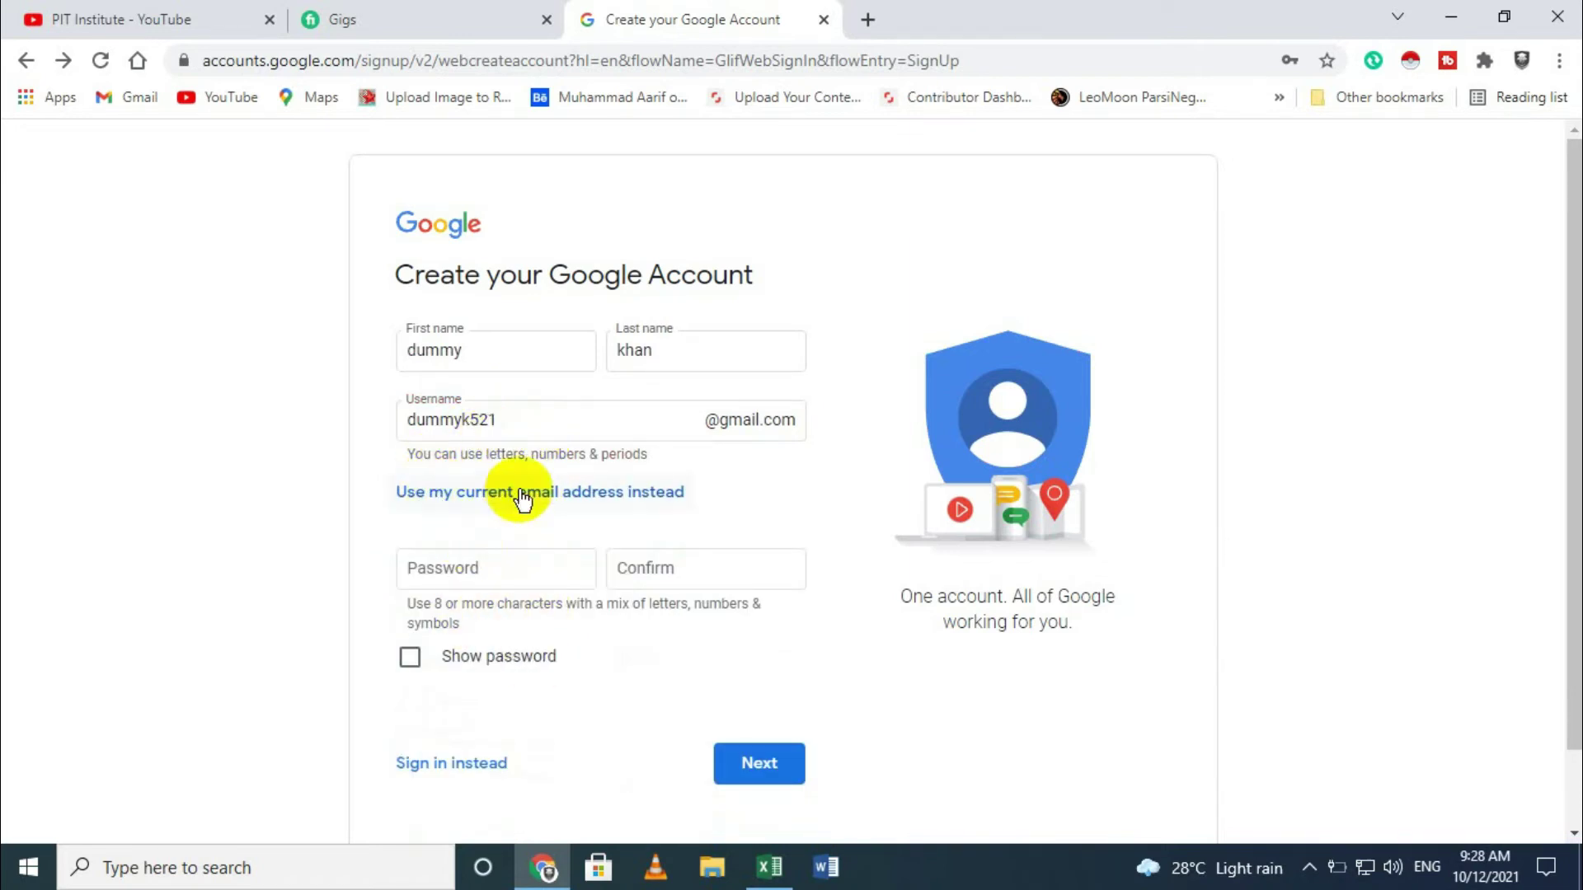
# Step: Enter the account password and its confirmation, then submit to reach the personal details step
pyautogui.click(519, 567)
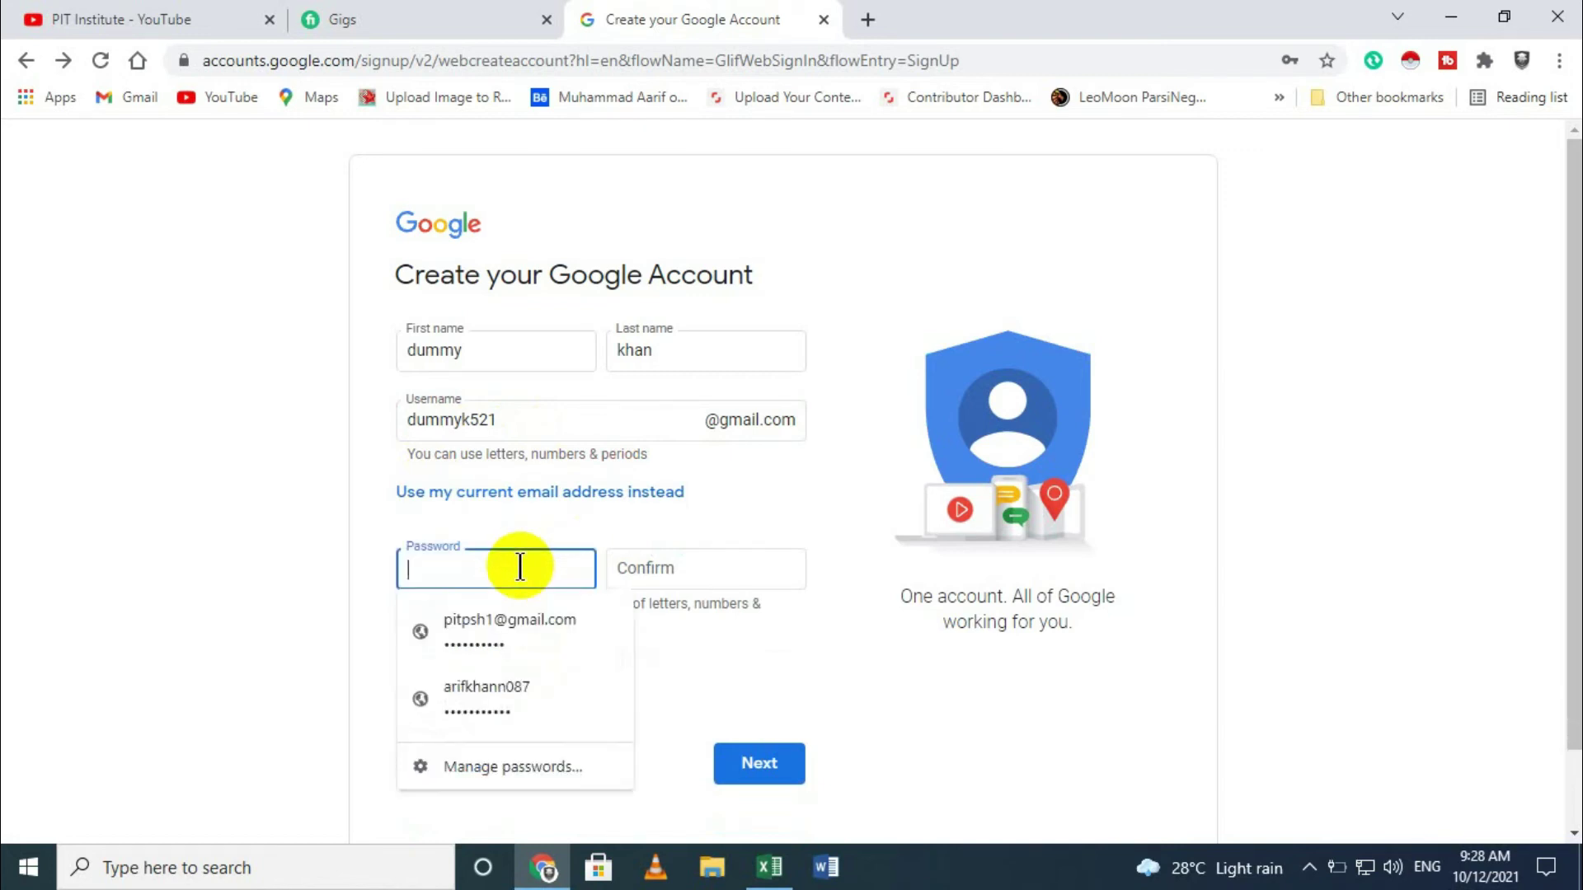
pyautogui.write('*')
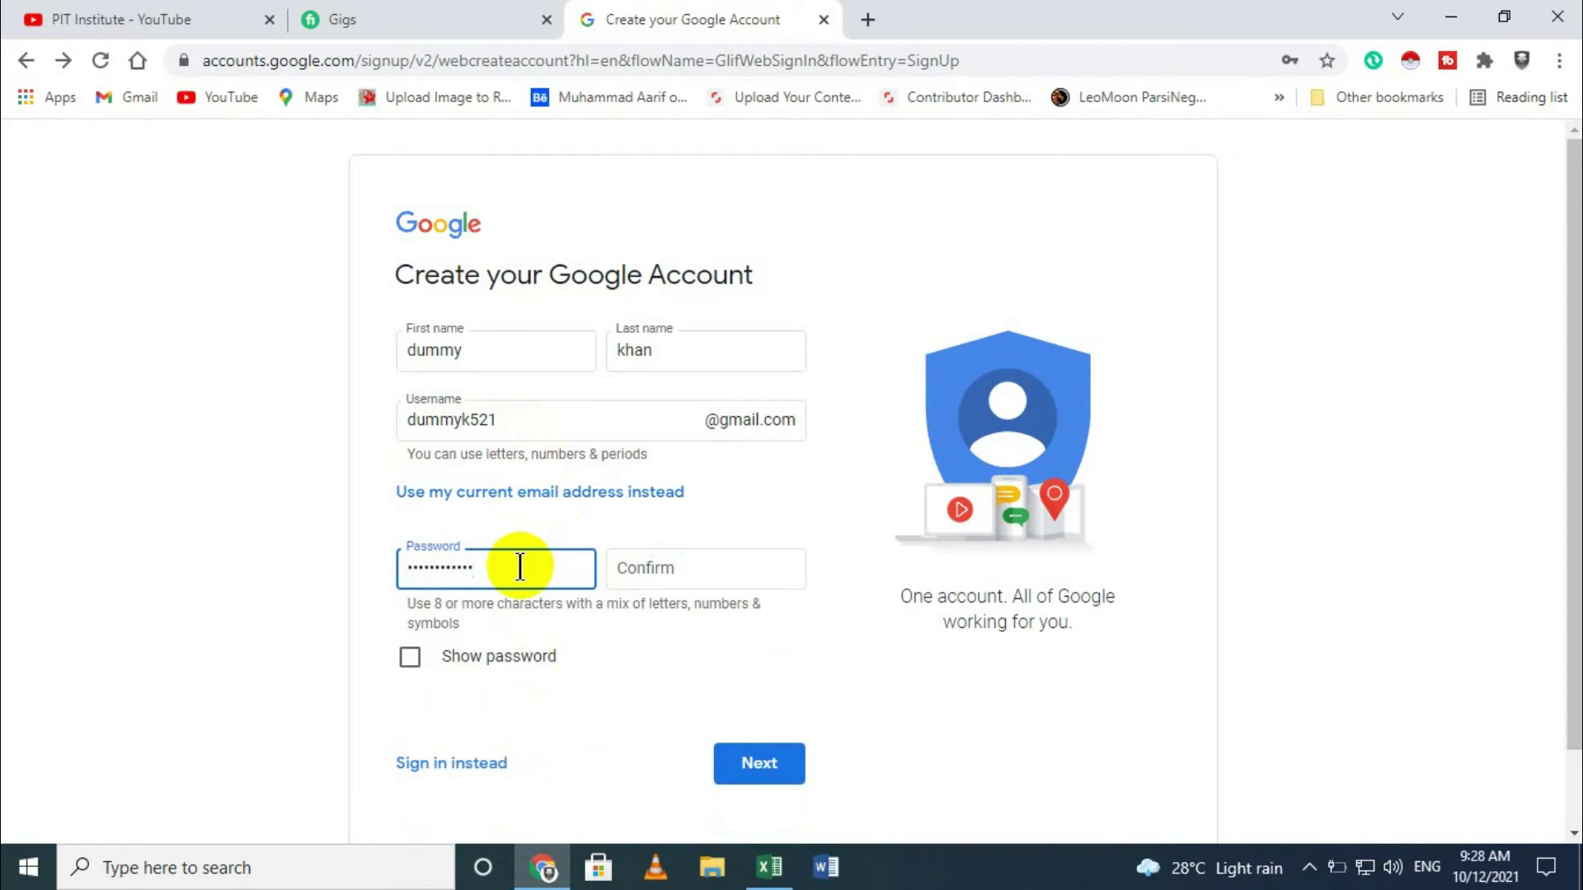
pyautogui.click(657, 573)
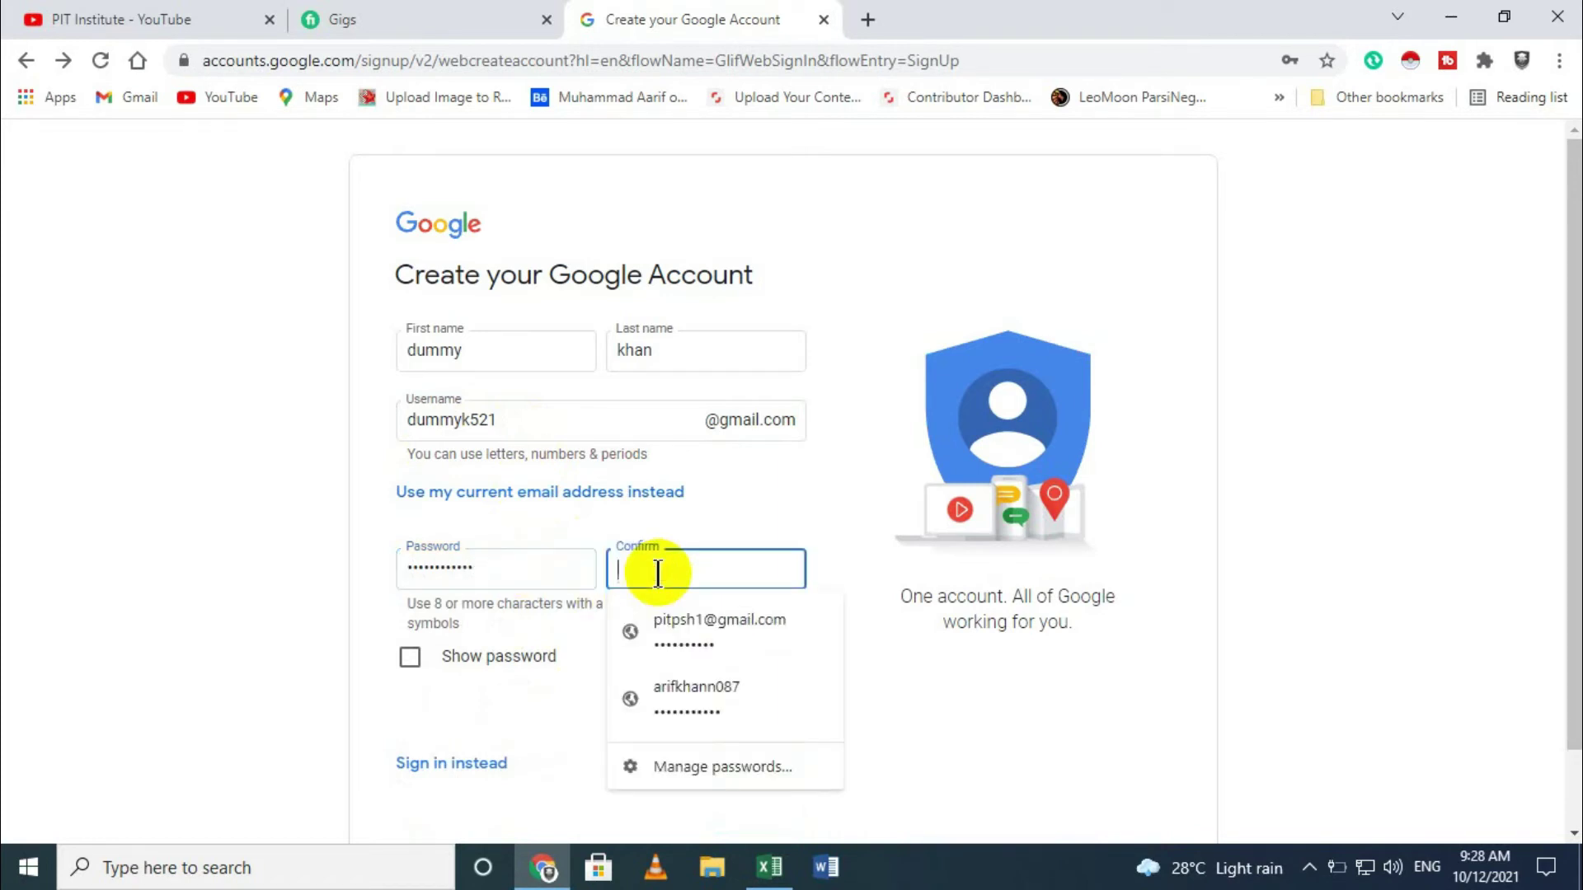
pyautogui.write('*')
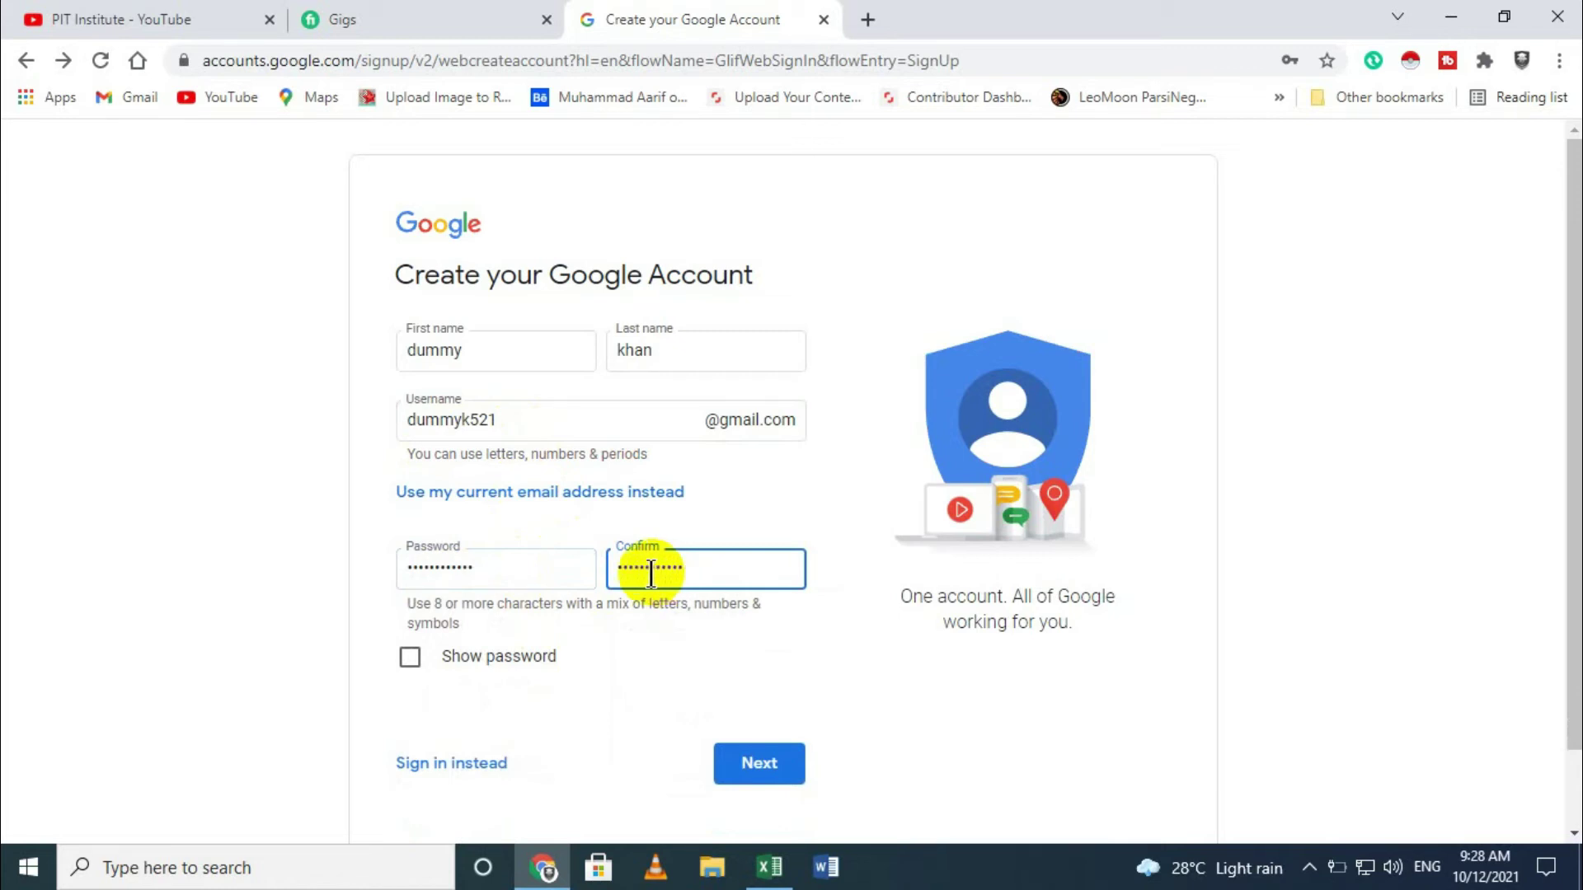
pyautogui.click(748, 779)
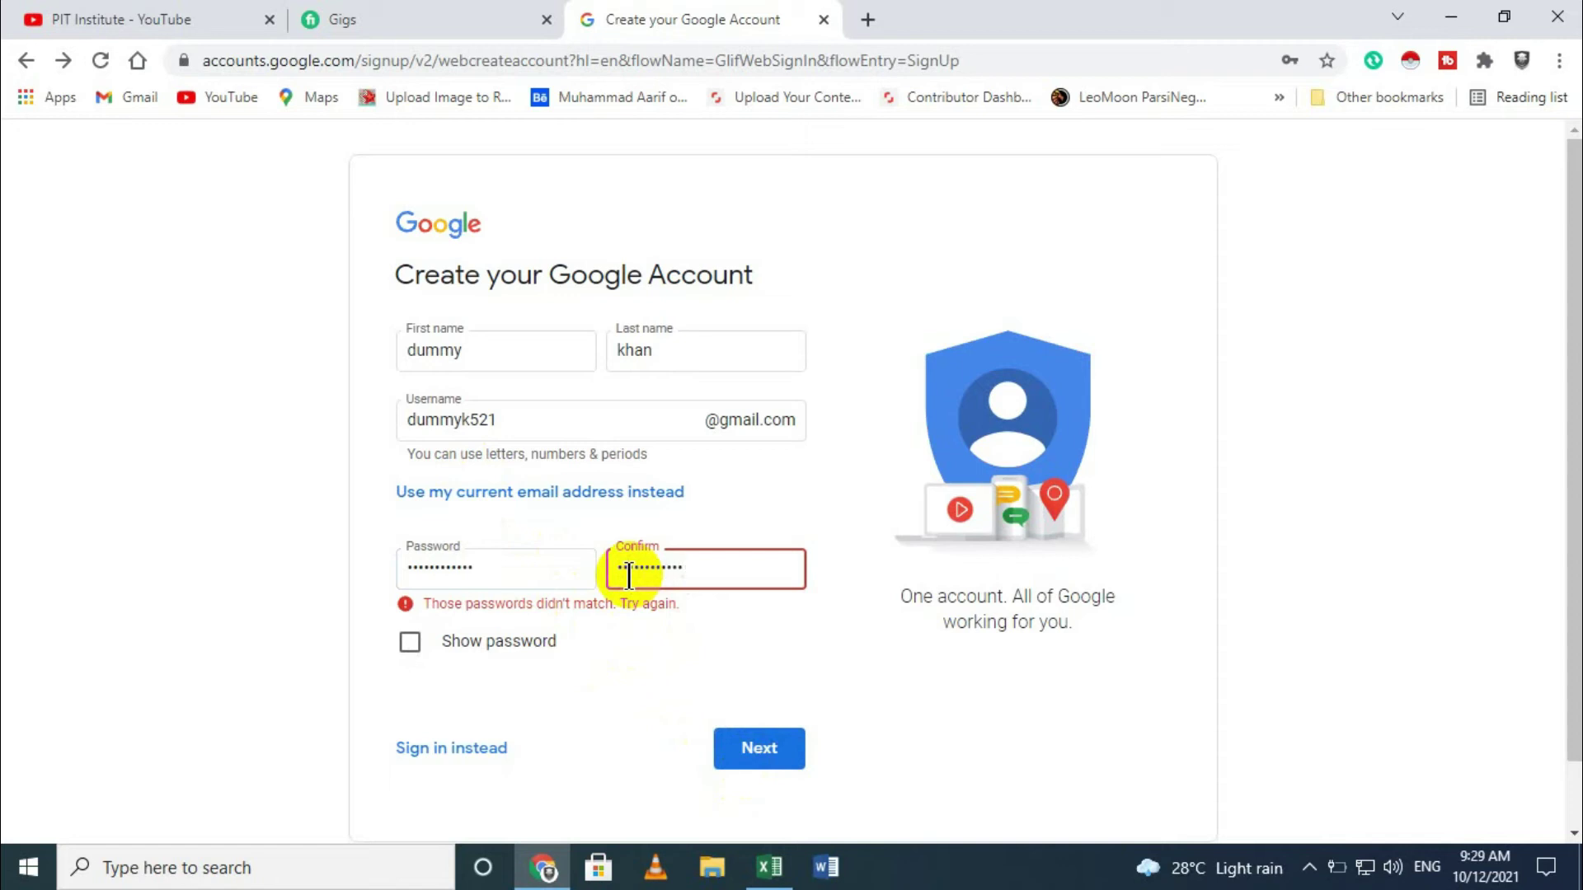
pyautogui.press('Return')
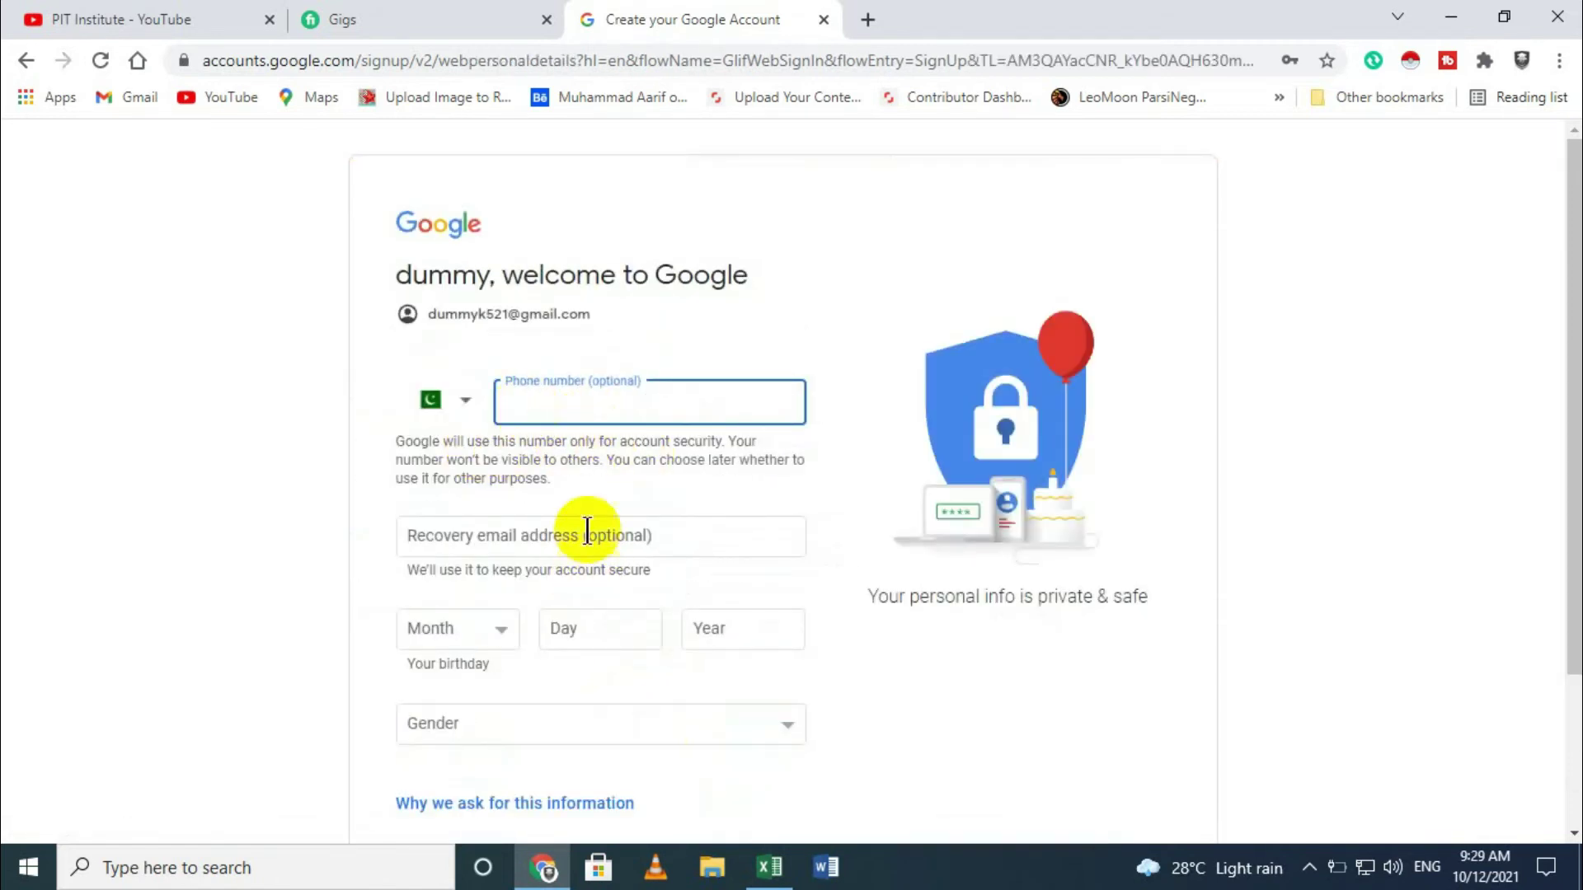
# Step: Set the birthday to March 10, 1994
pyautogui.scroll(-3, 625, 561)
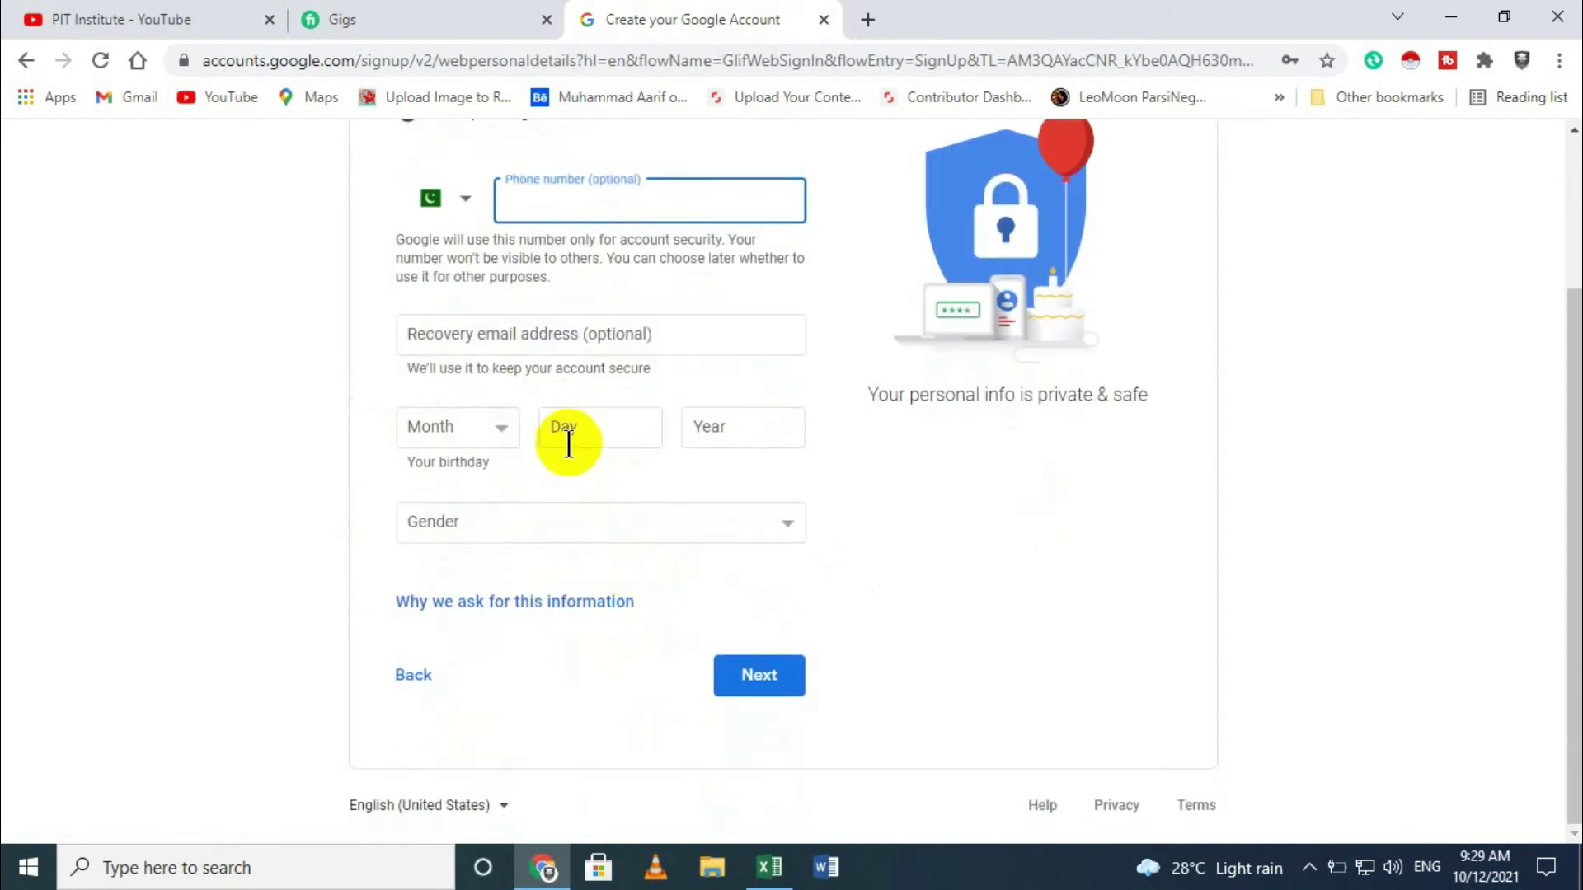
pyautogui.scroll(3, 620, 454)
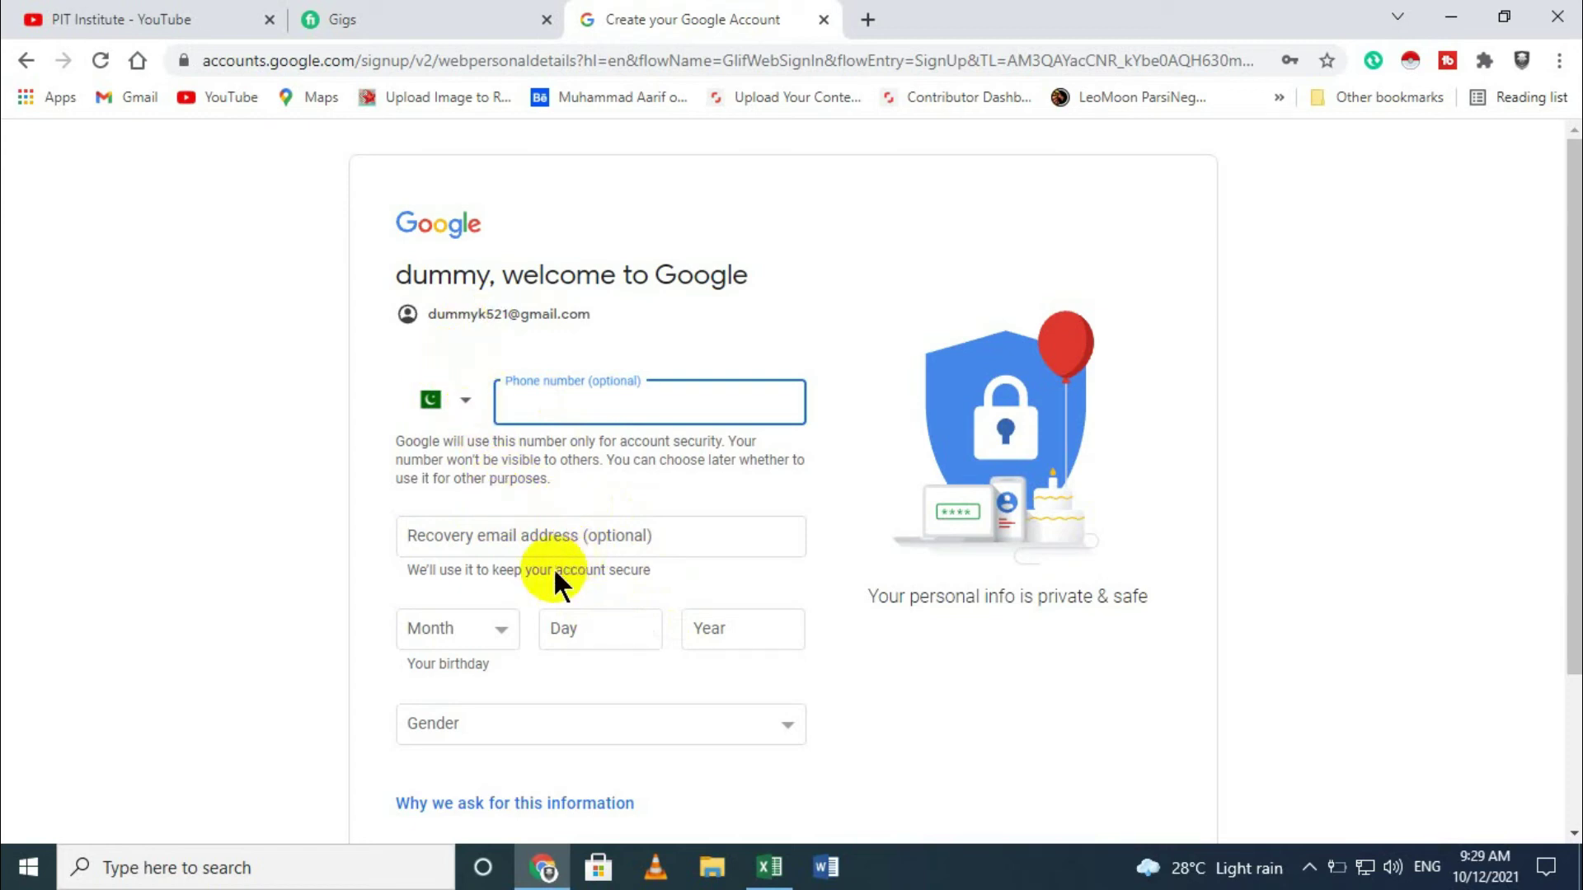
pyautogui.scroll(-2, 552, 567)
pyautogui.click(492, 511)
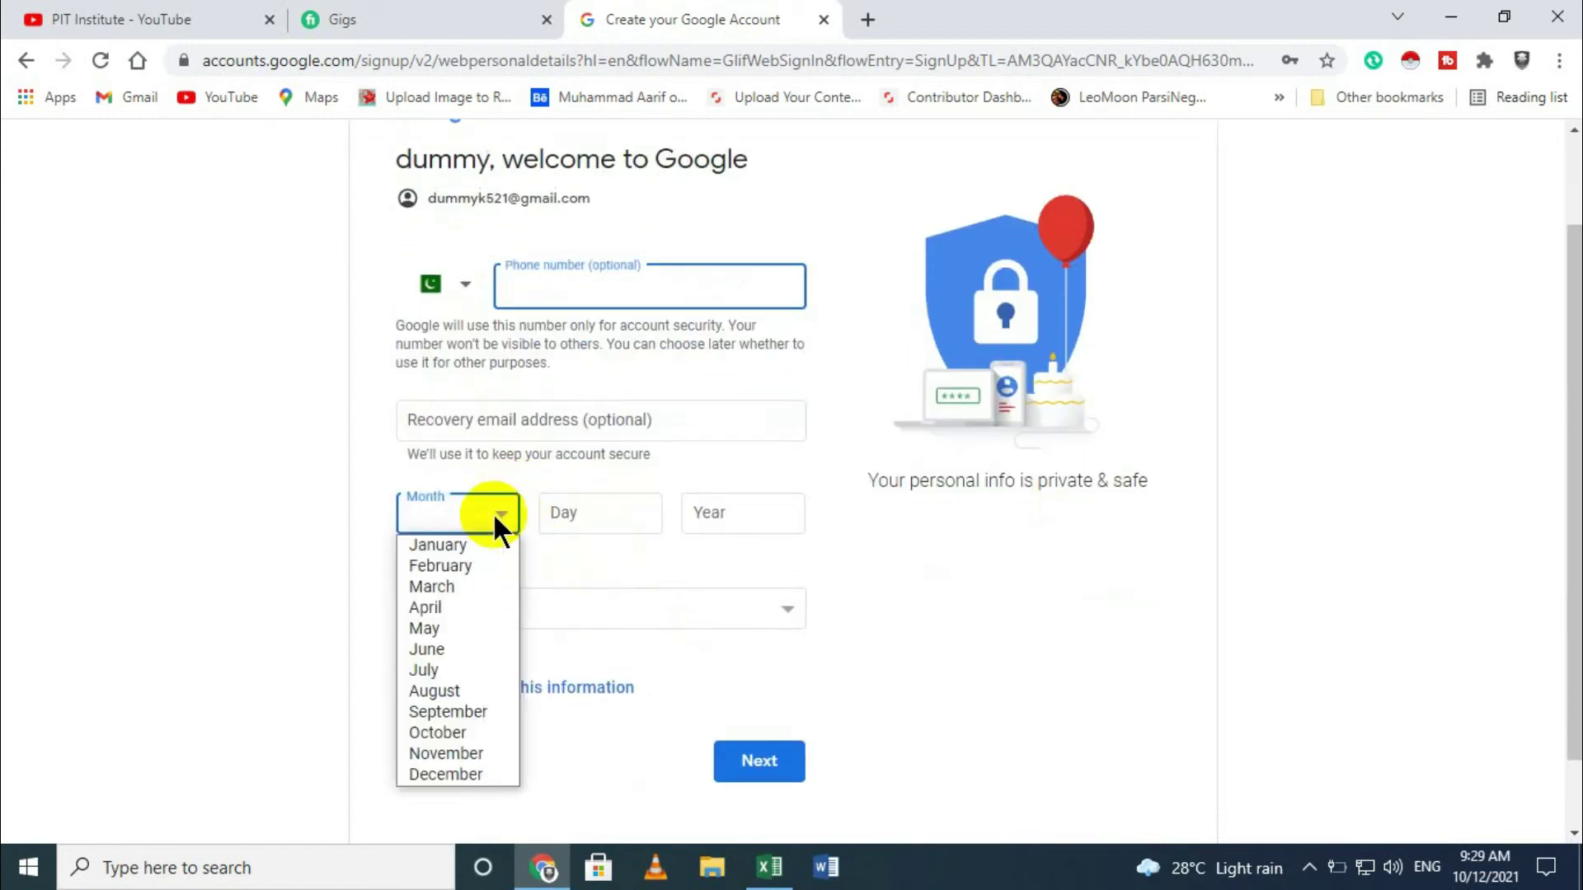
pyautogui.click(470, 583)
pyautogui.click(611, 520)
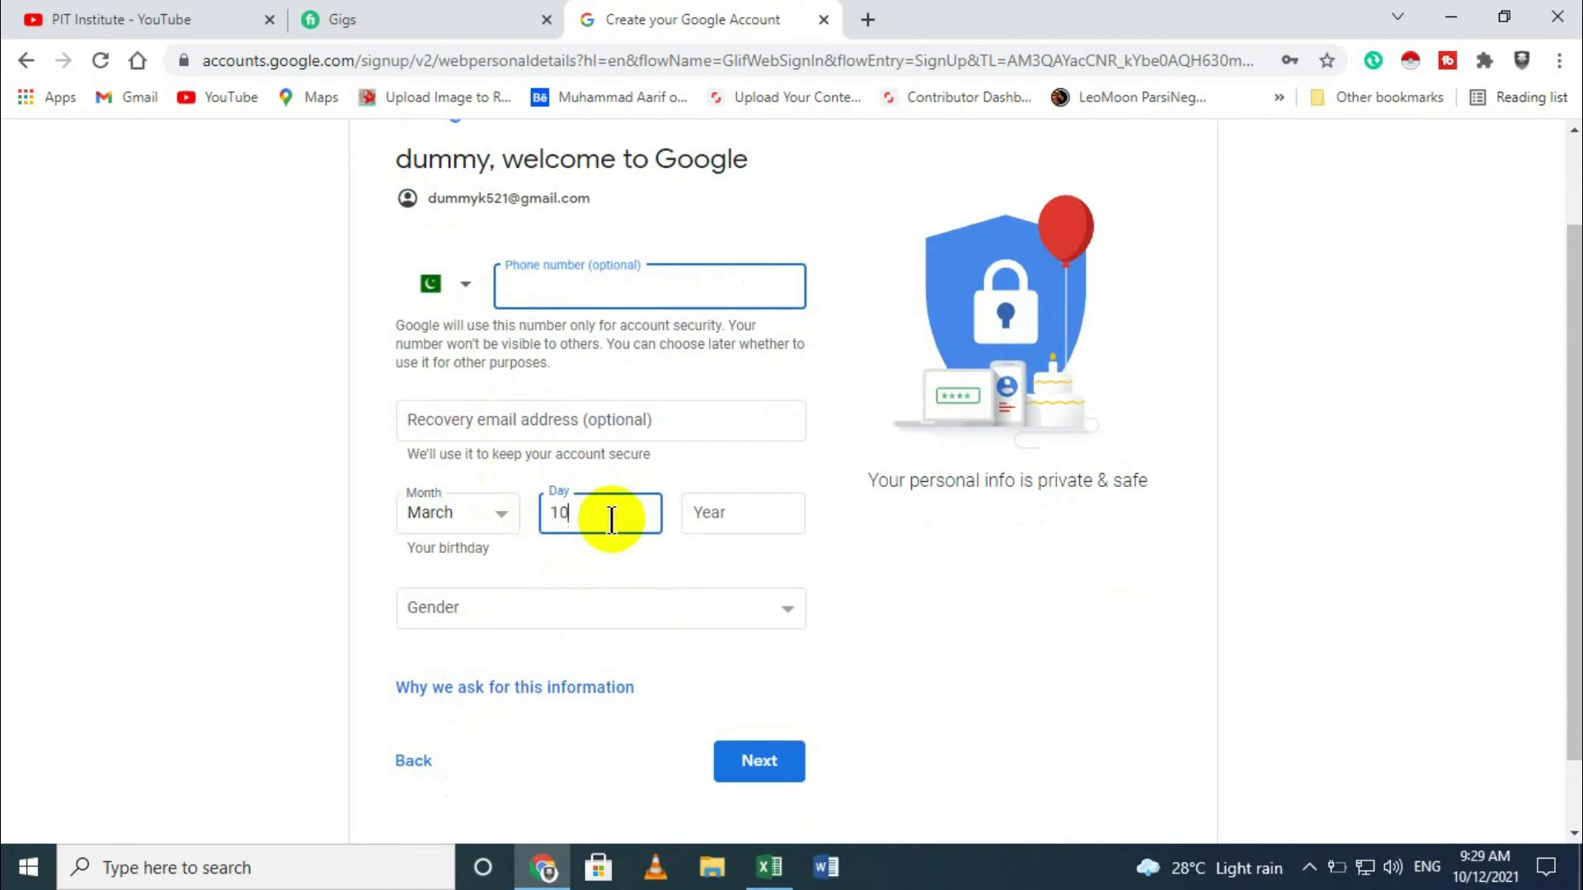
pyautogui.click(723, 518)
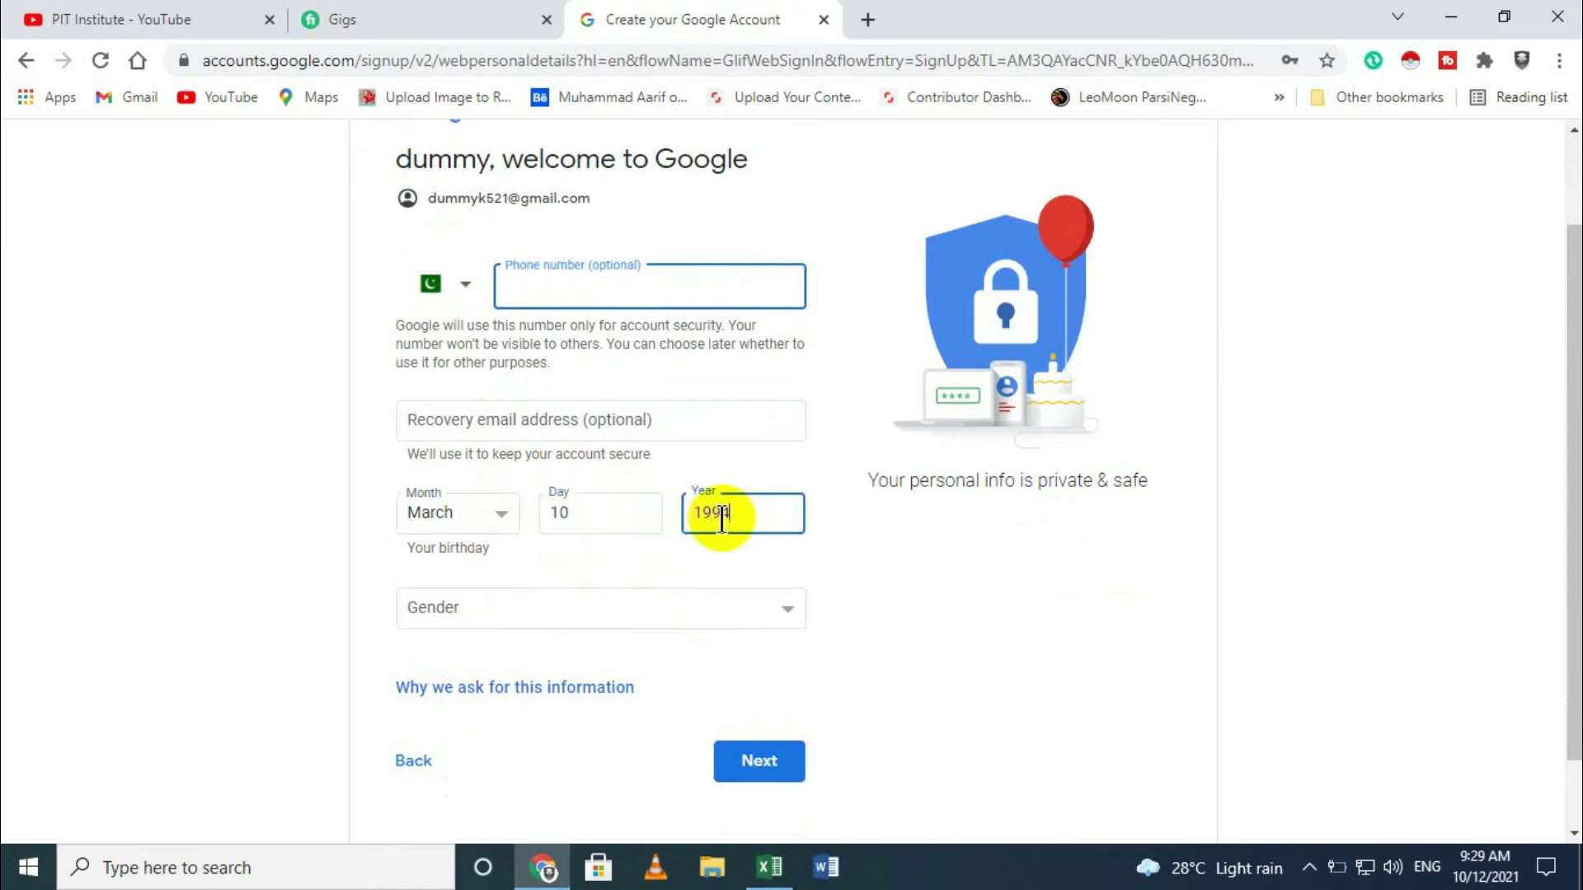
# Step: Choose Male as gender, keep Pakistan as phone country code, and view why Google asks
pyautogui.click(592, 602)
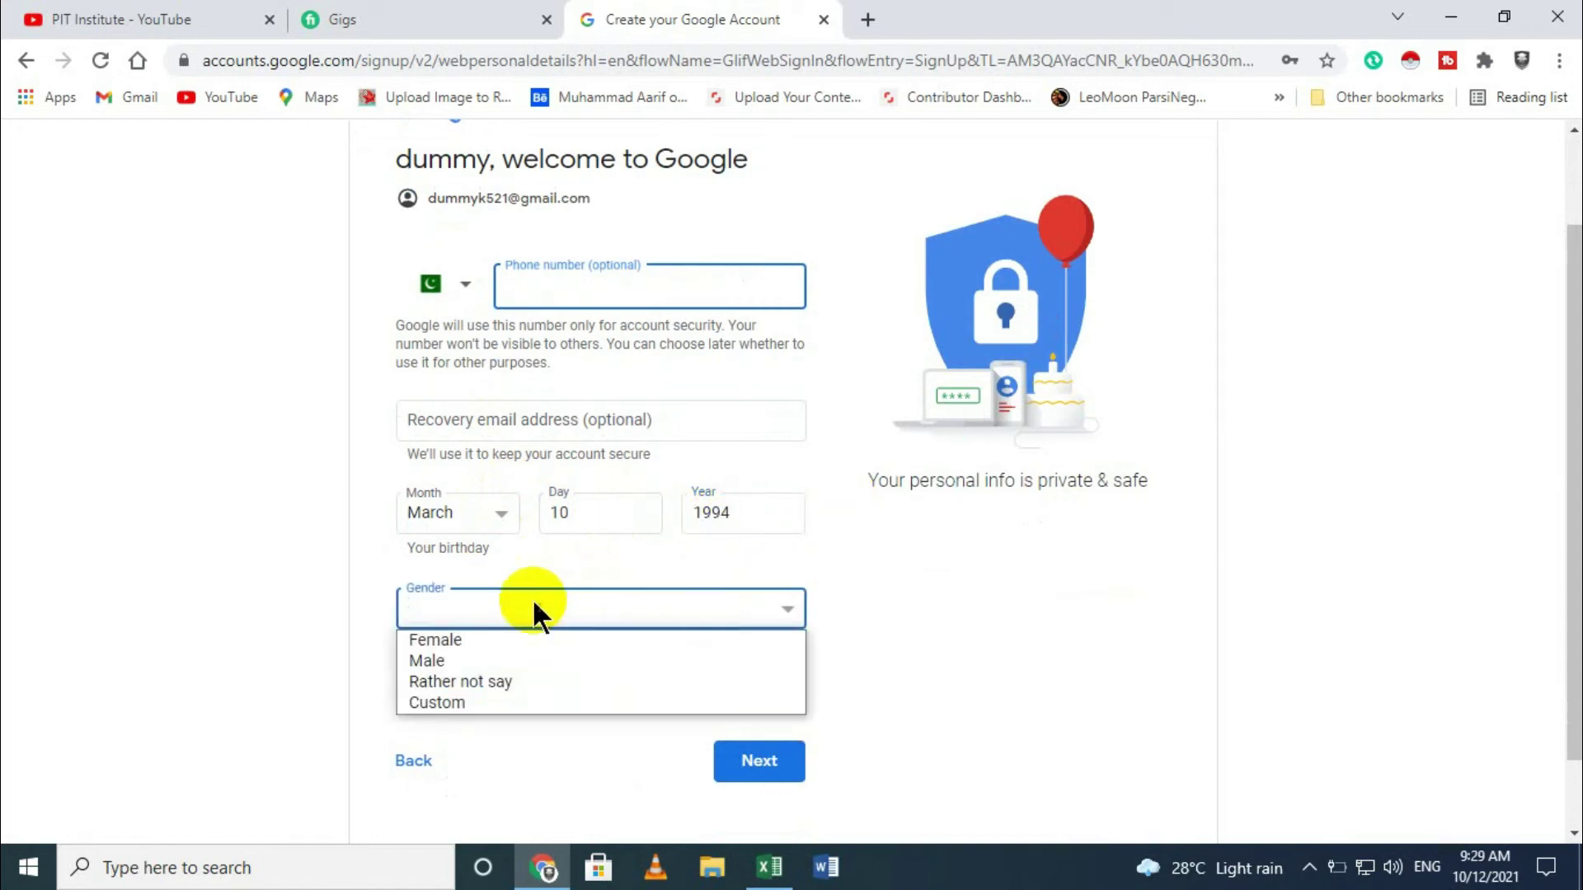
pyautogui.click(501, 661)
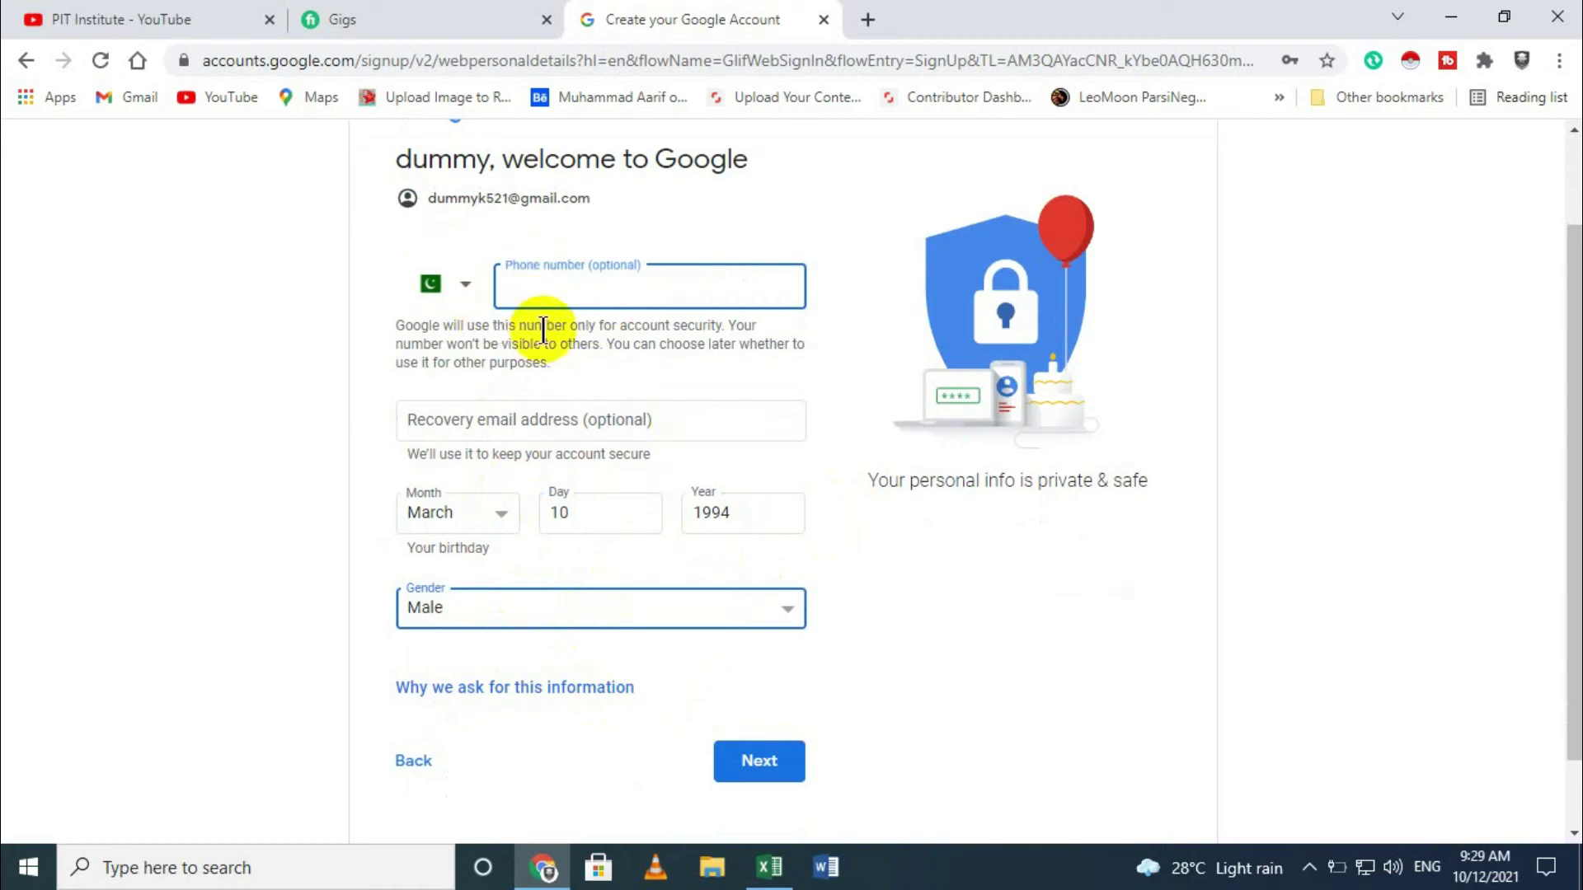
pyautogui.click(466, 285)
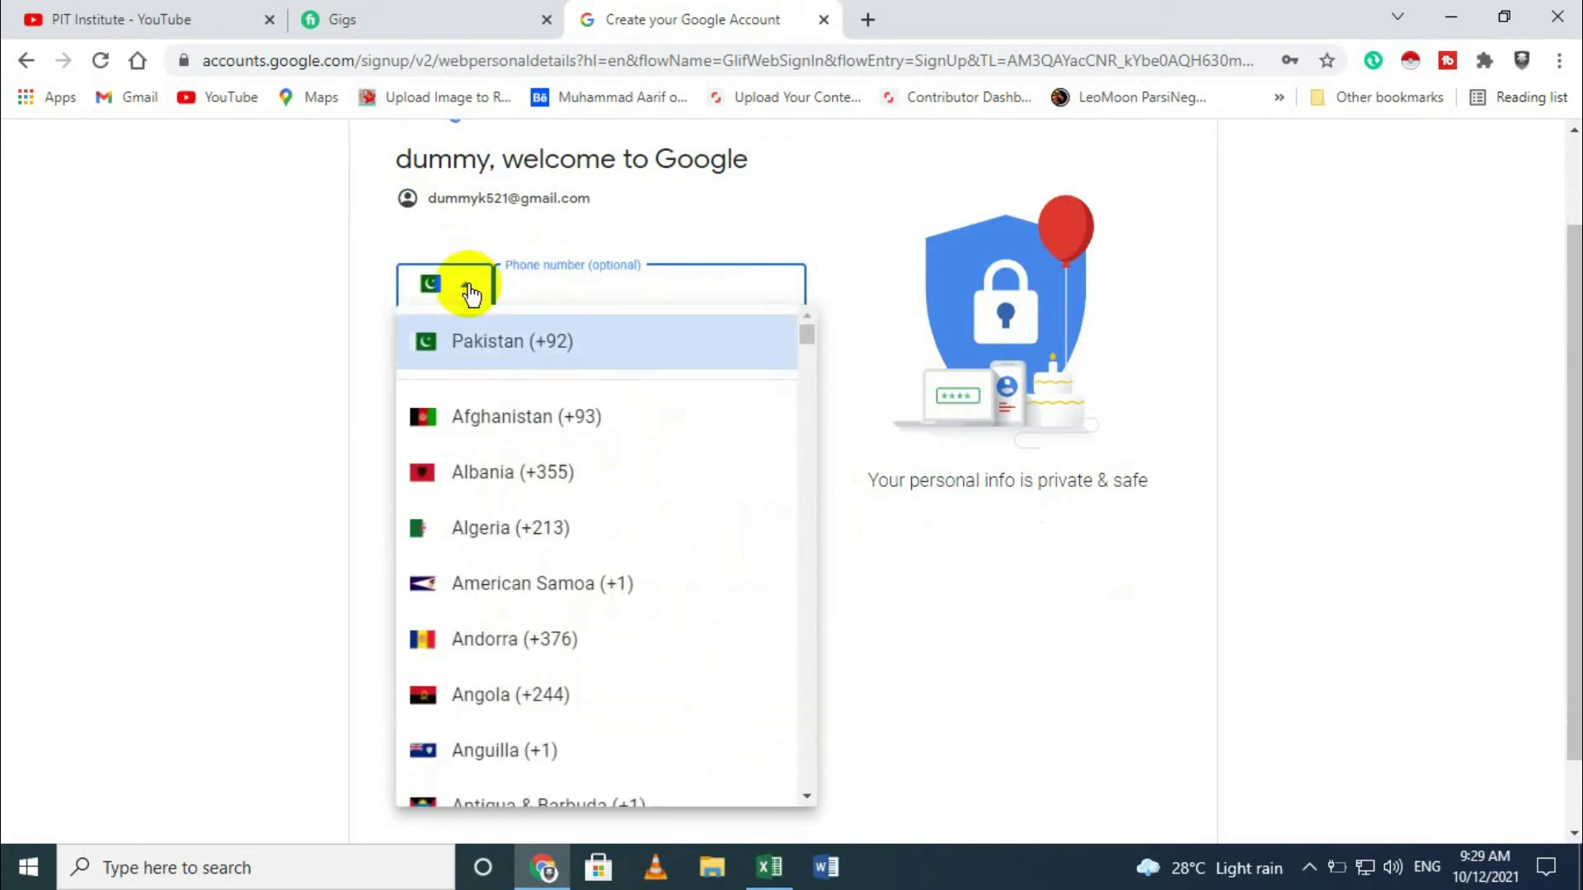
pyautogui.click(469, 292)
pyautogui.scroll(-1, 487, 737)
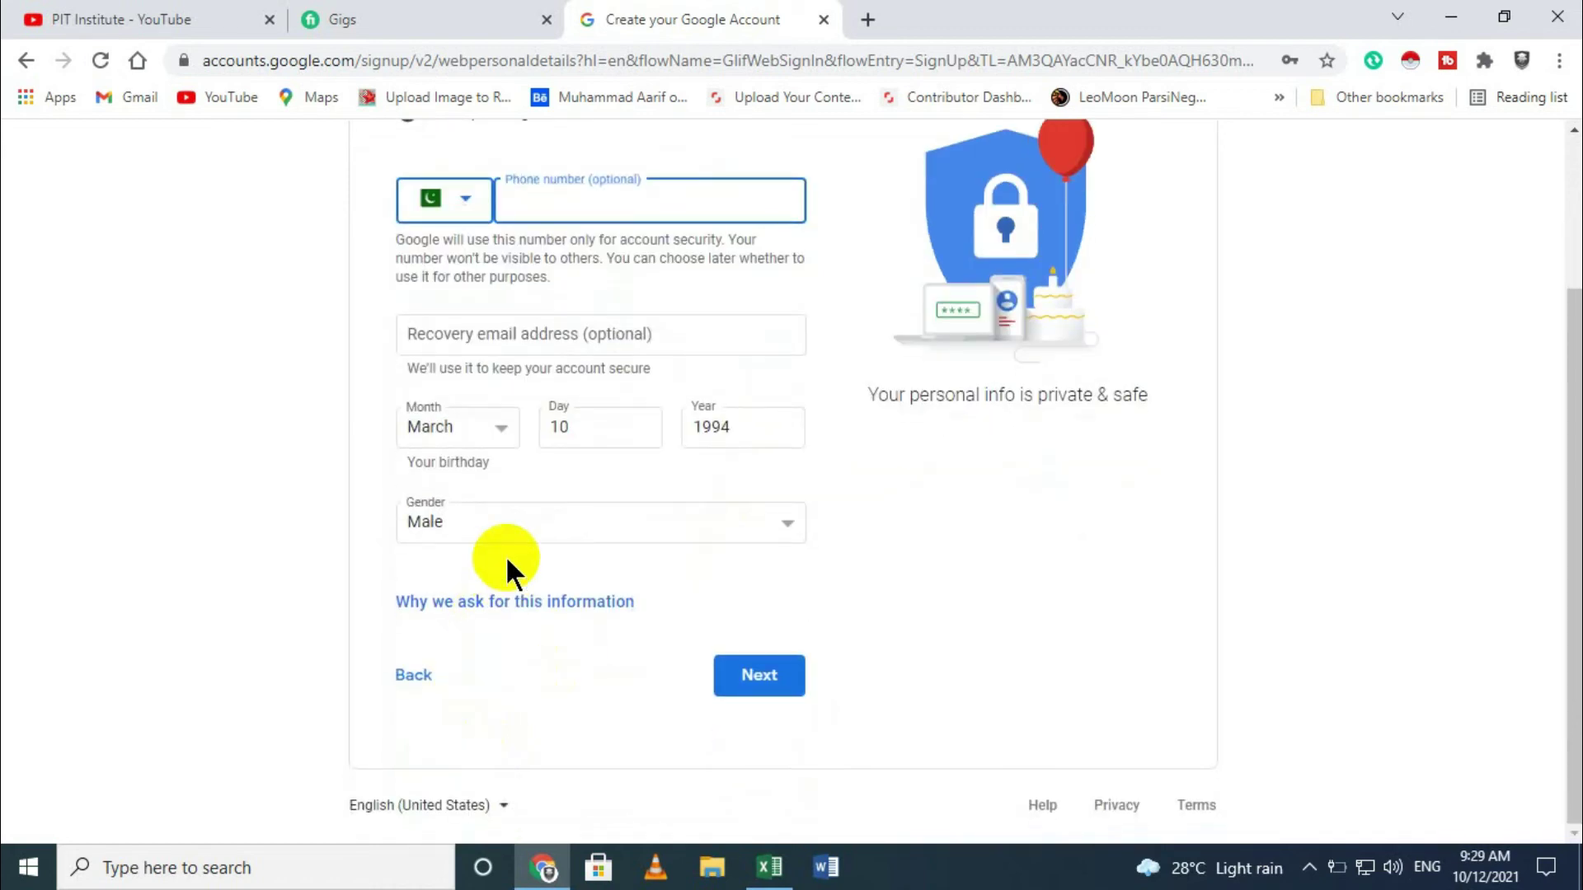
pyautogui.click(454, 607)
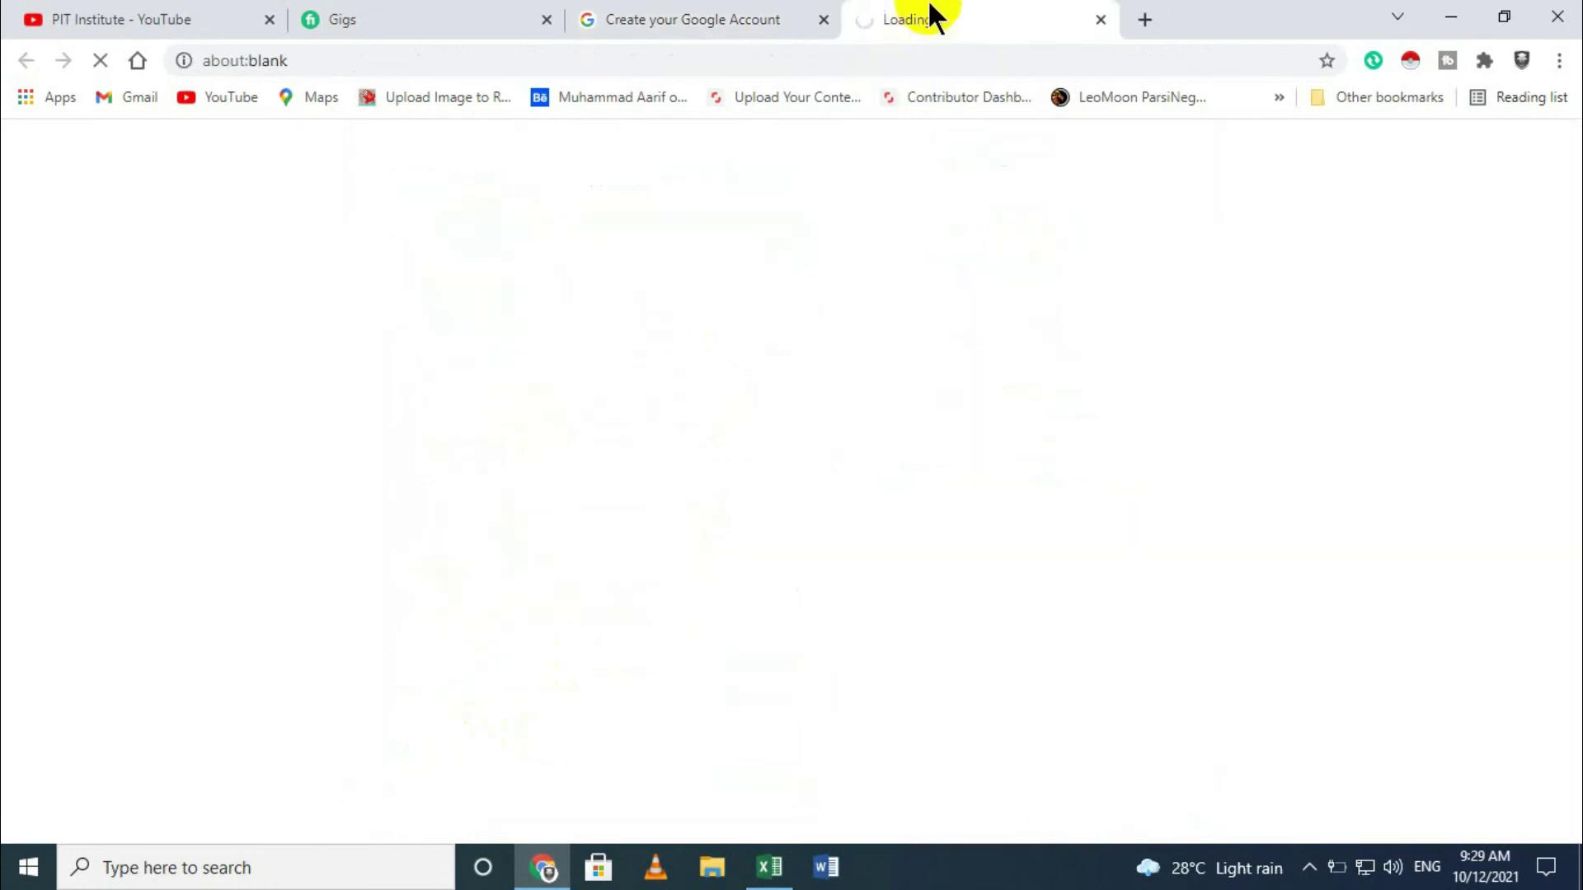
pyautogui.click(1099, 18)
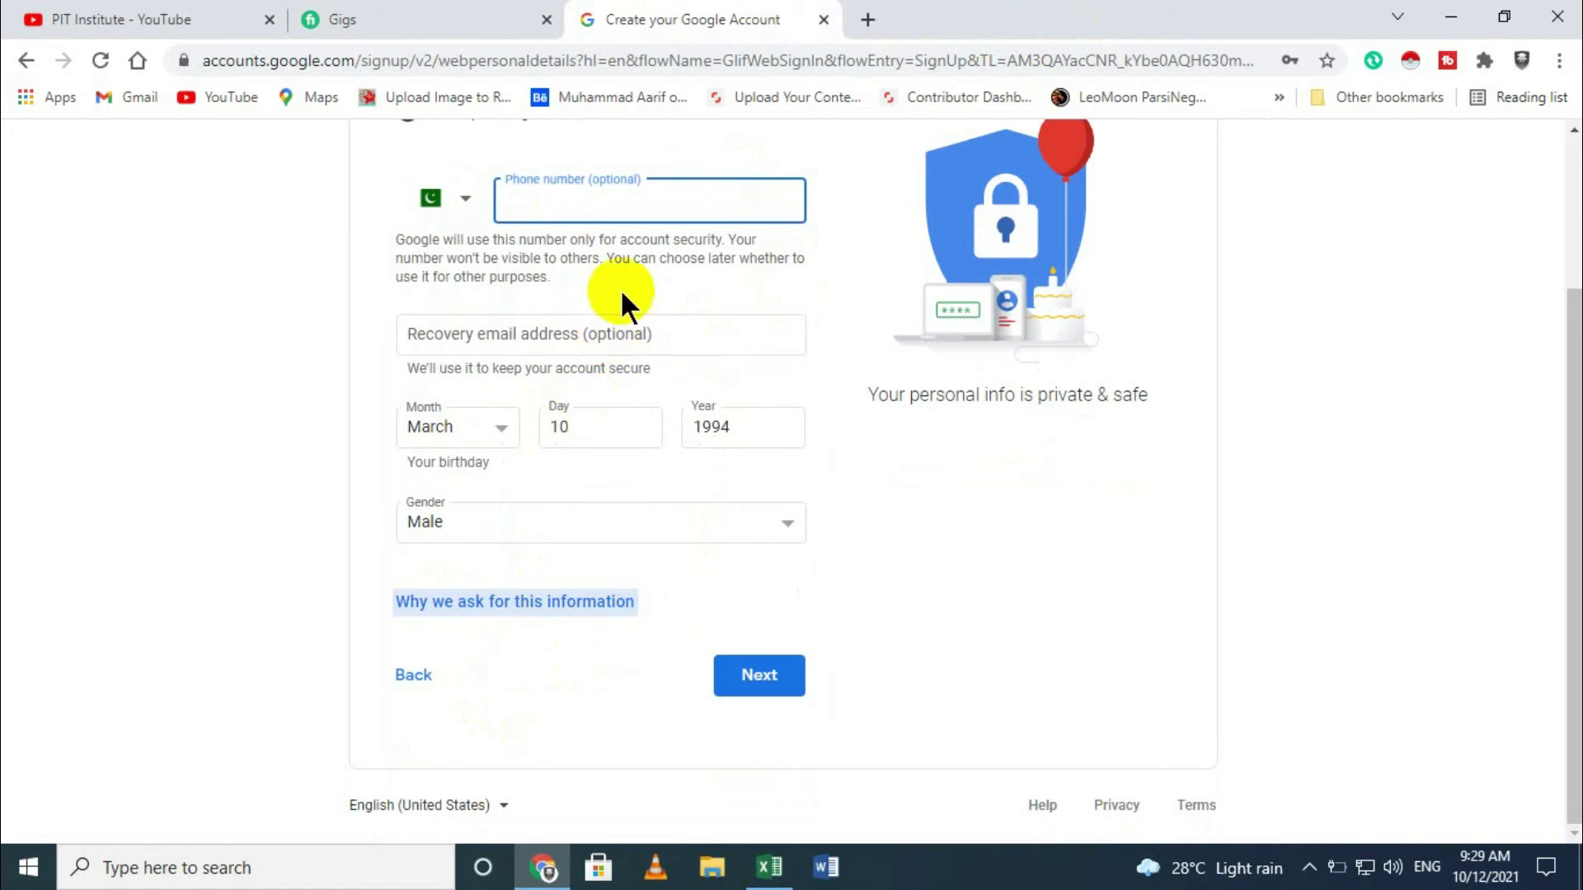
# Step: Submit the personal details, scroll through the Privacy and Terms, and accept them with I agree
pyautogui.click(753, 673)
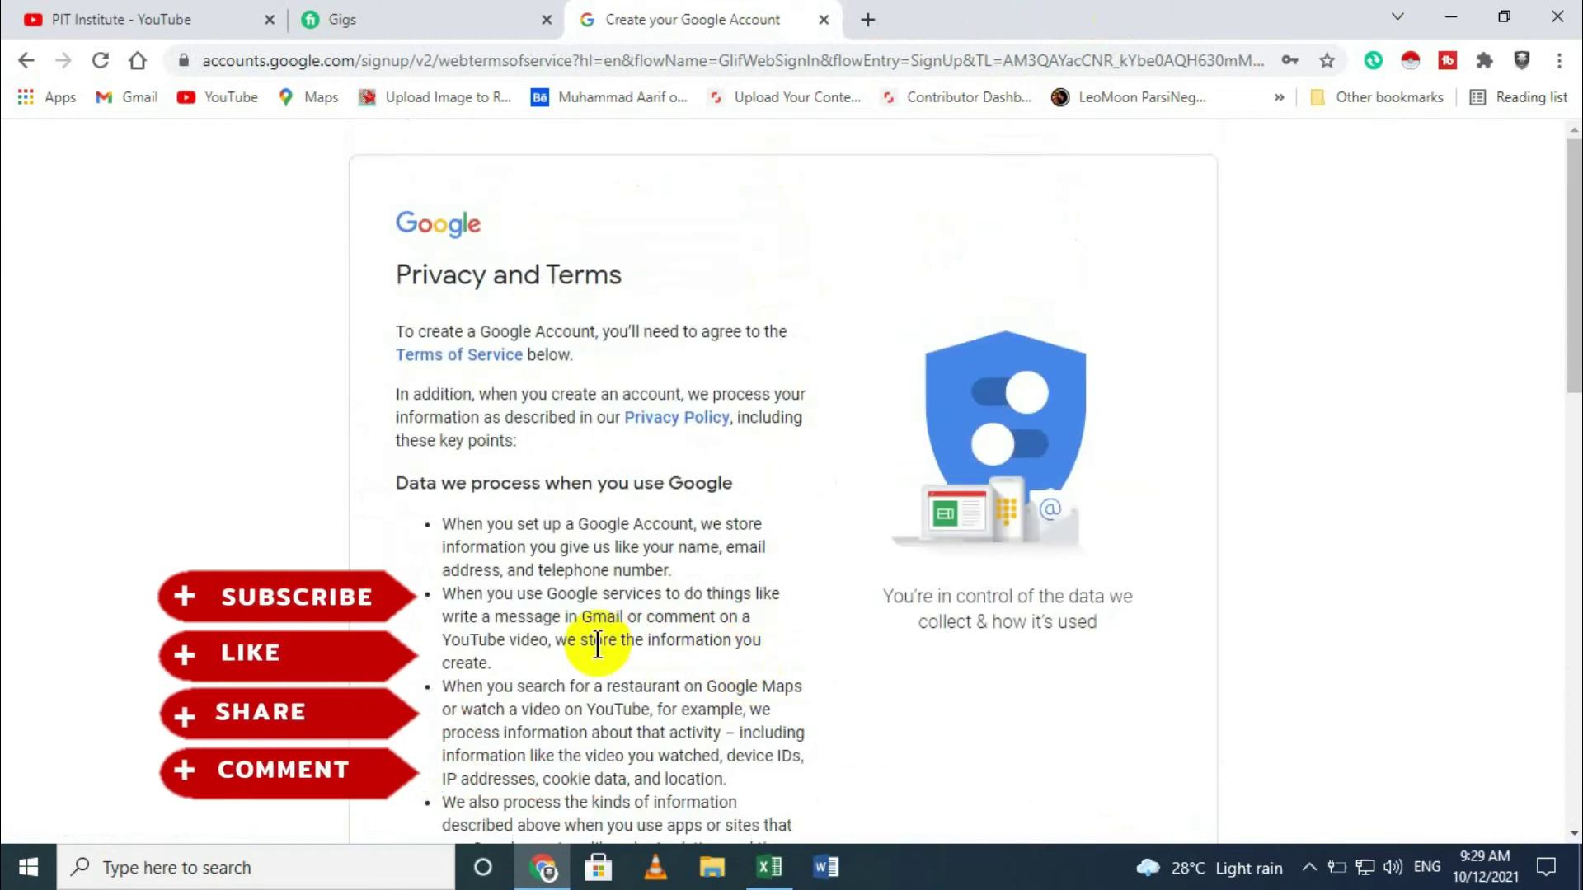
pyautogui.scroll(-15, 620, 635)
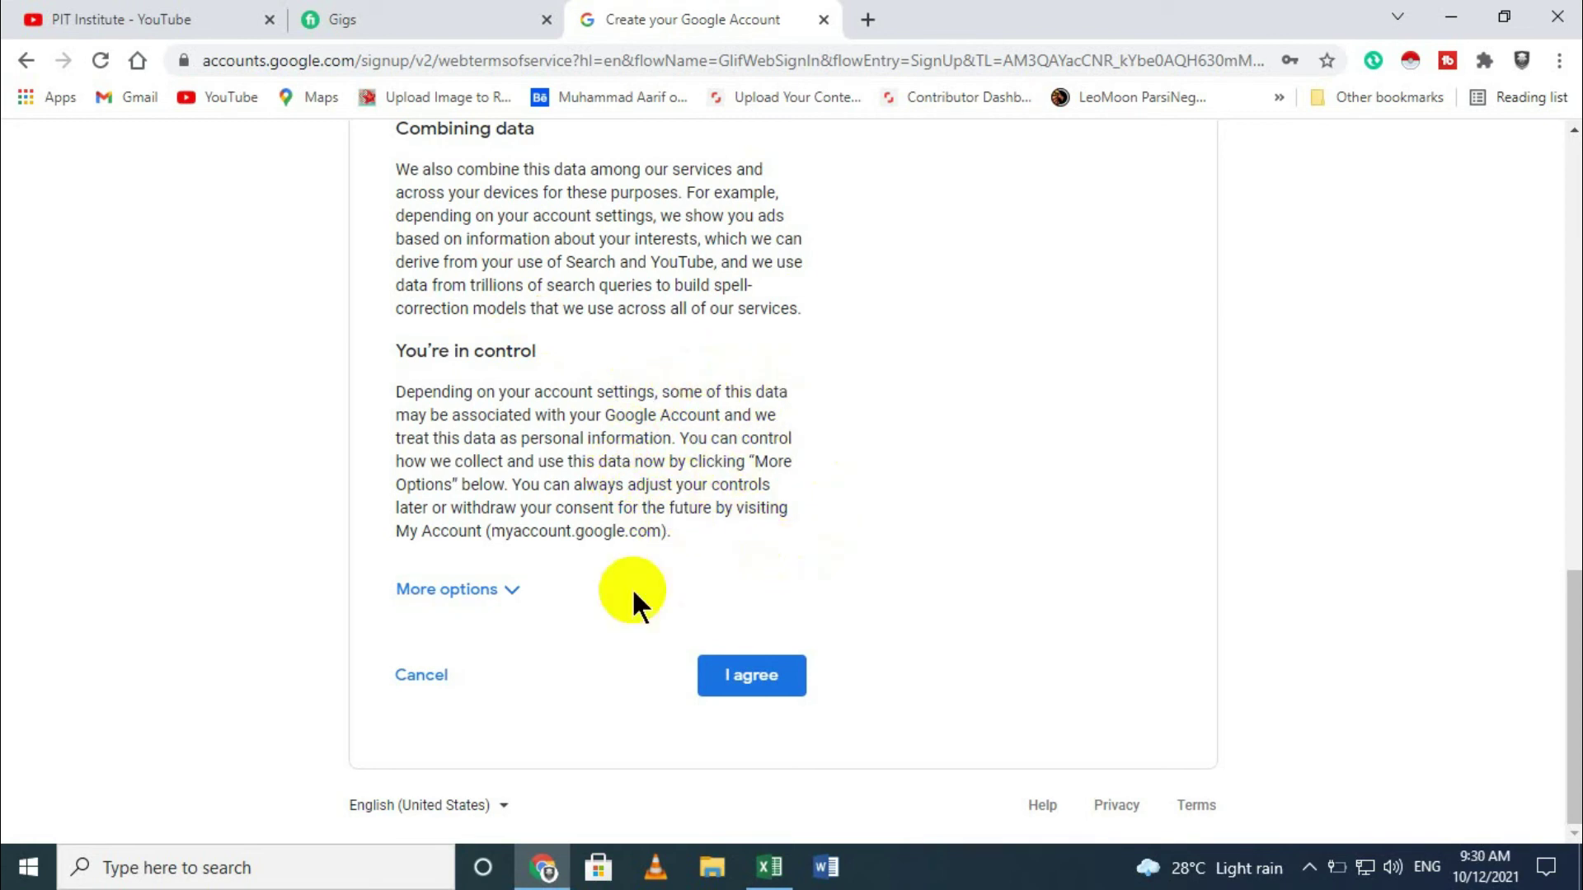
pyautogui.scroll(4, 642, 556)
pyautogui.scroll(10, 565, 371)
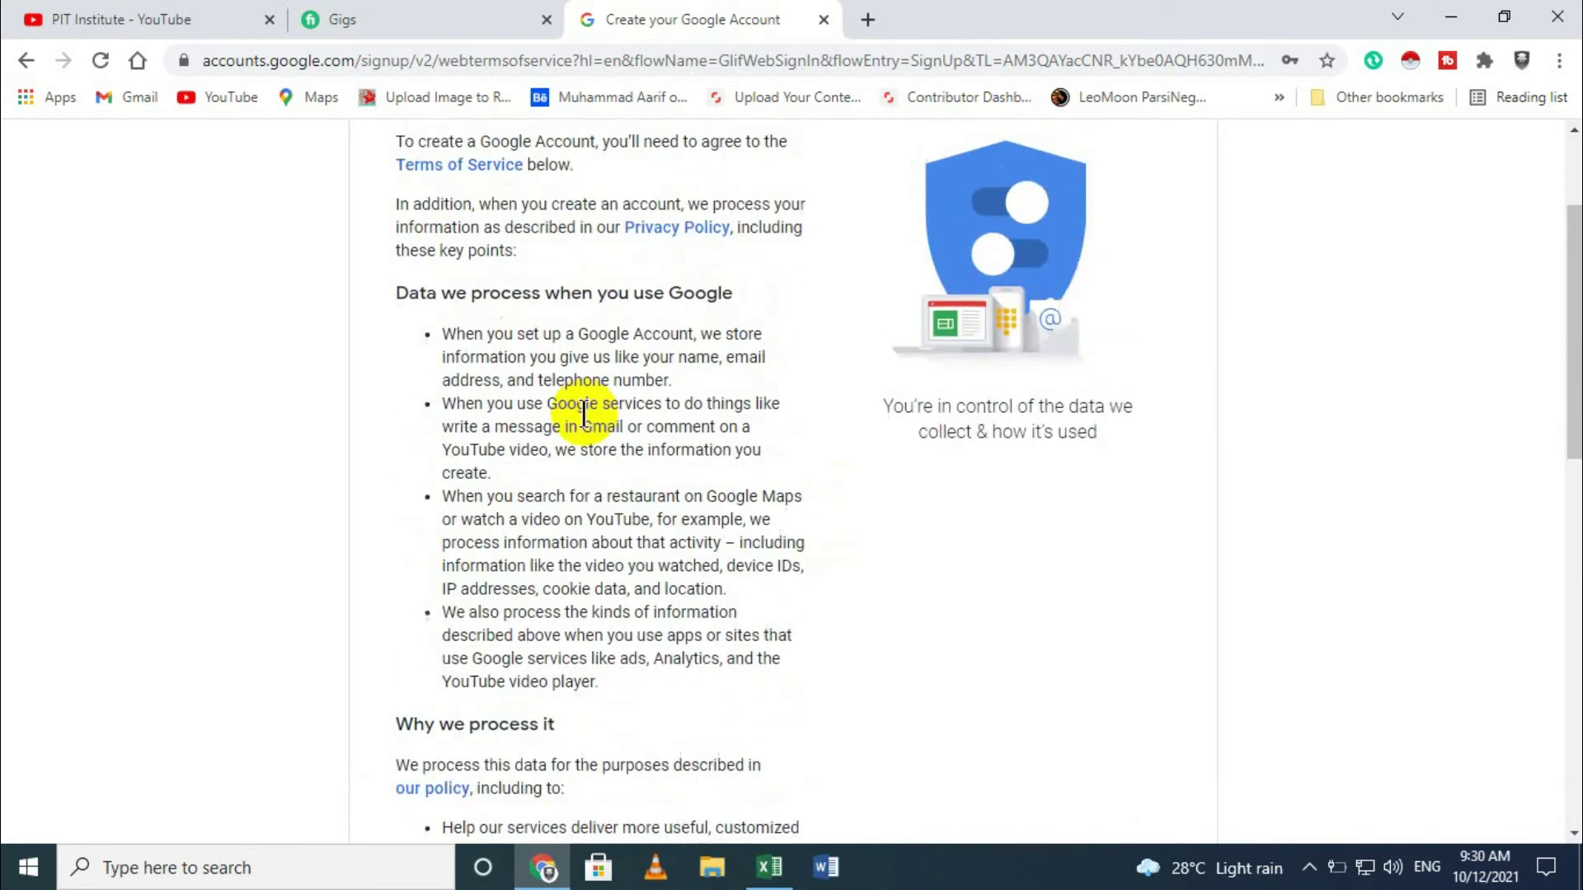
pyautogui.scroll(-13, 755, 632)
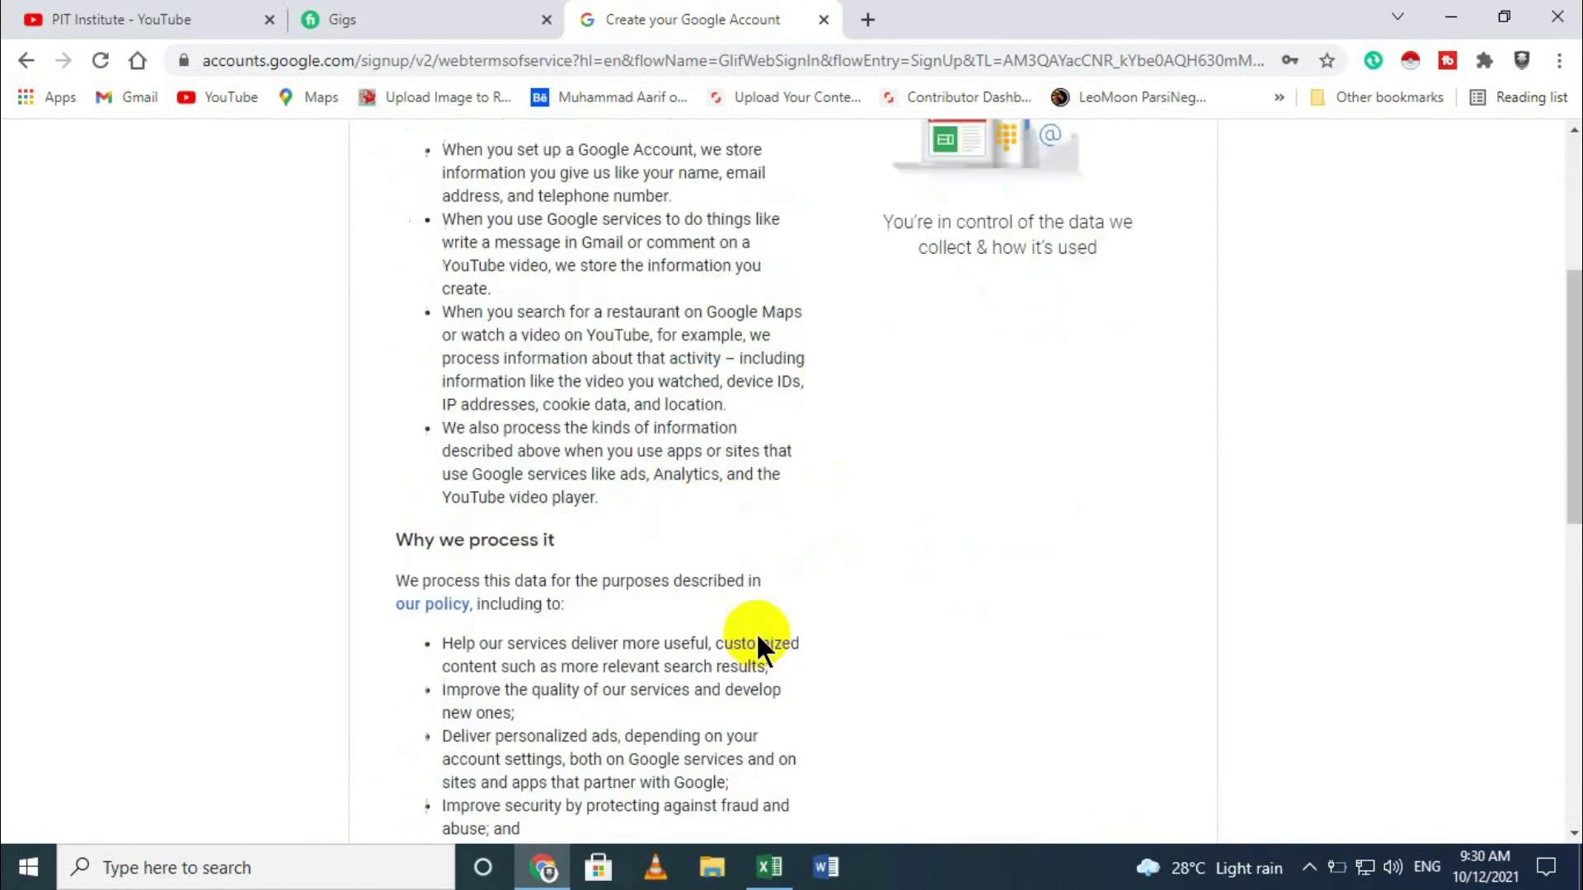
pyautogui.click(762, 752)
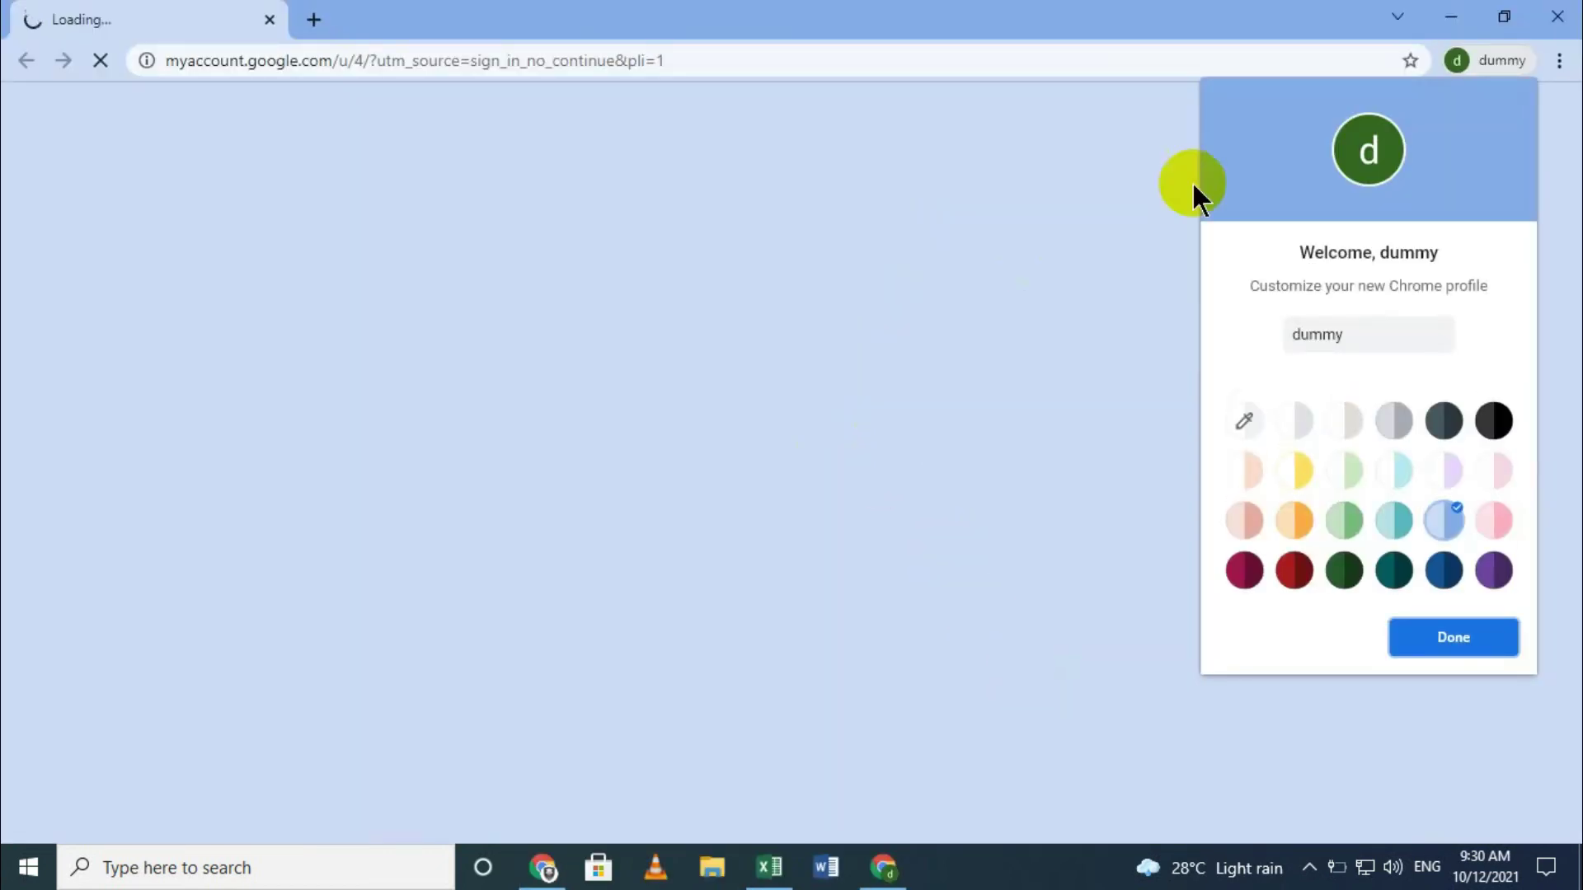
# Step: Finish the Chrome profile setup, close the apps panel, dismiss the Cybersecurity card, and show account details
pyautogui.click(1451, 640)
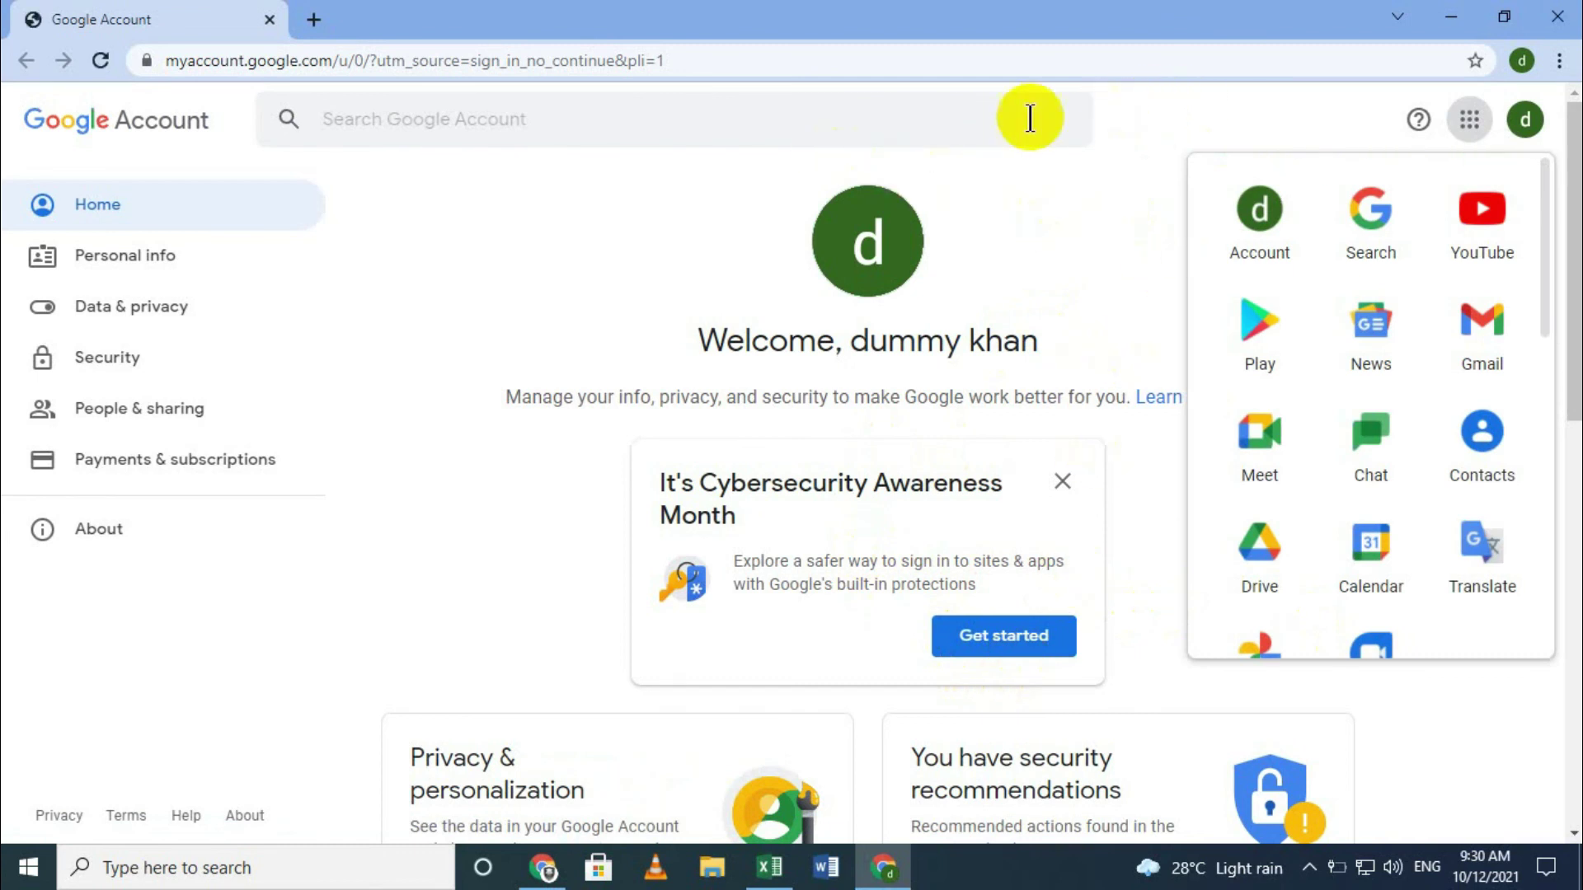
pyautogui.click(1366, 120)
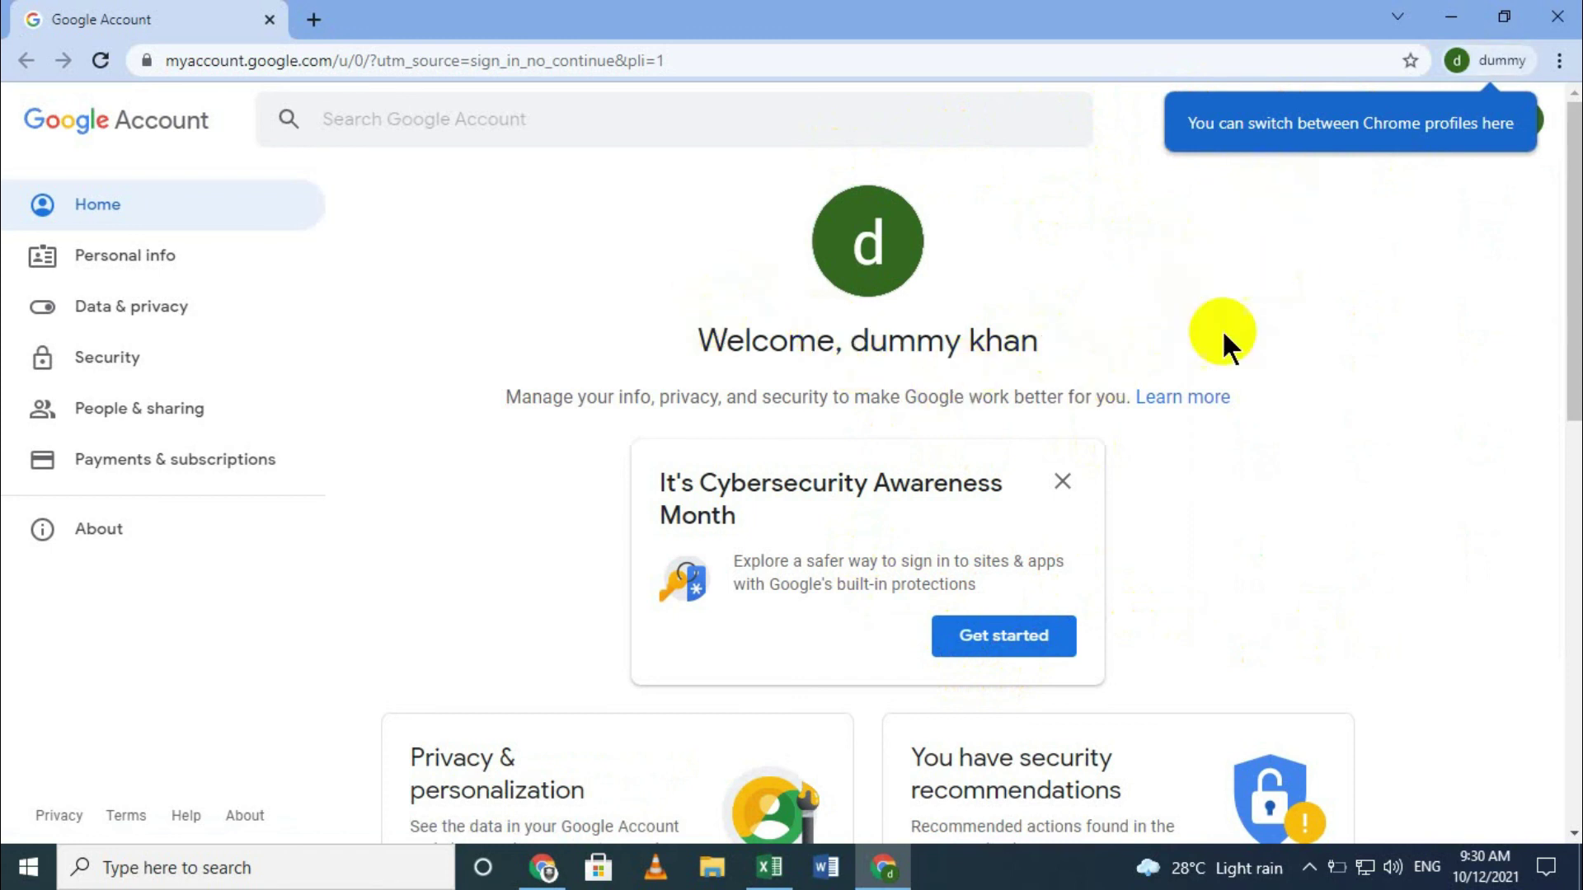
pyautogui.click(1066, 486)
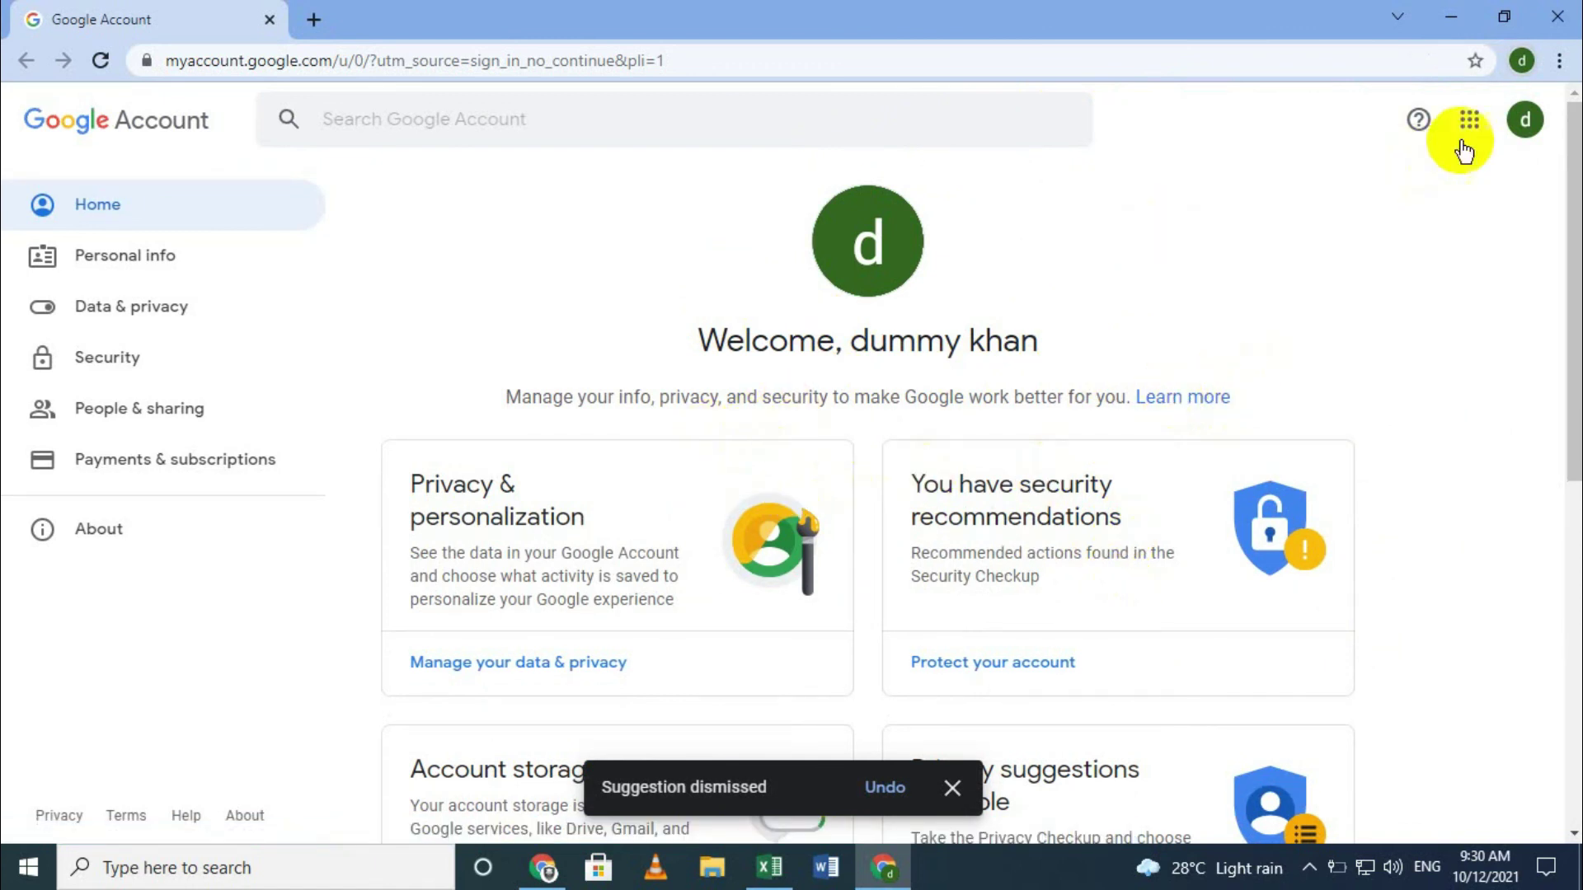
pyautogui.click(1525, 122)
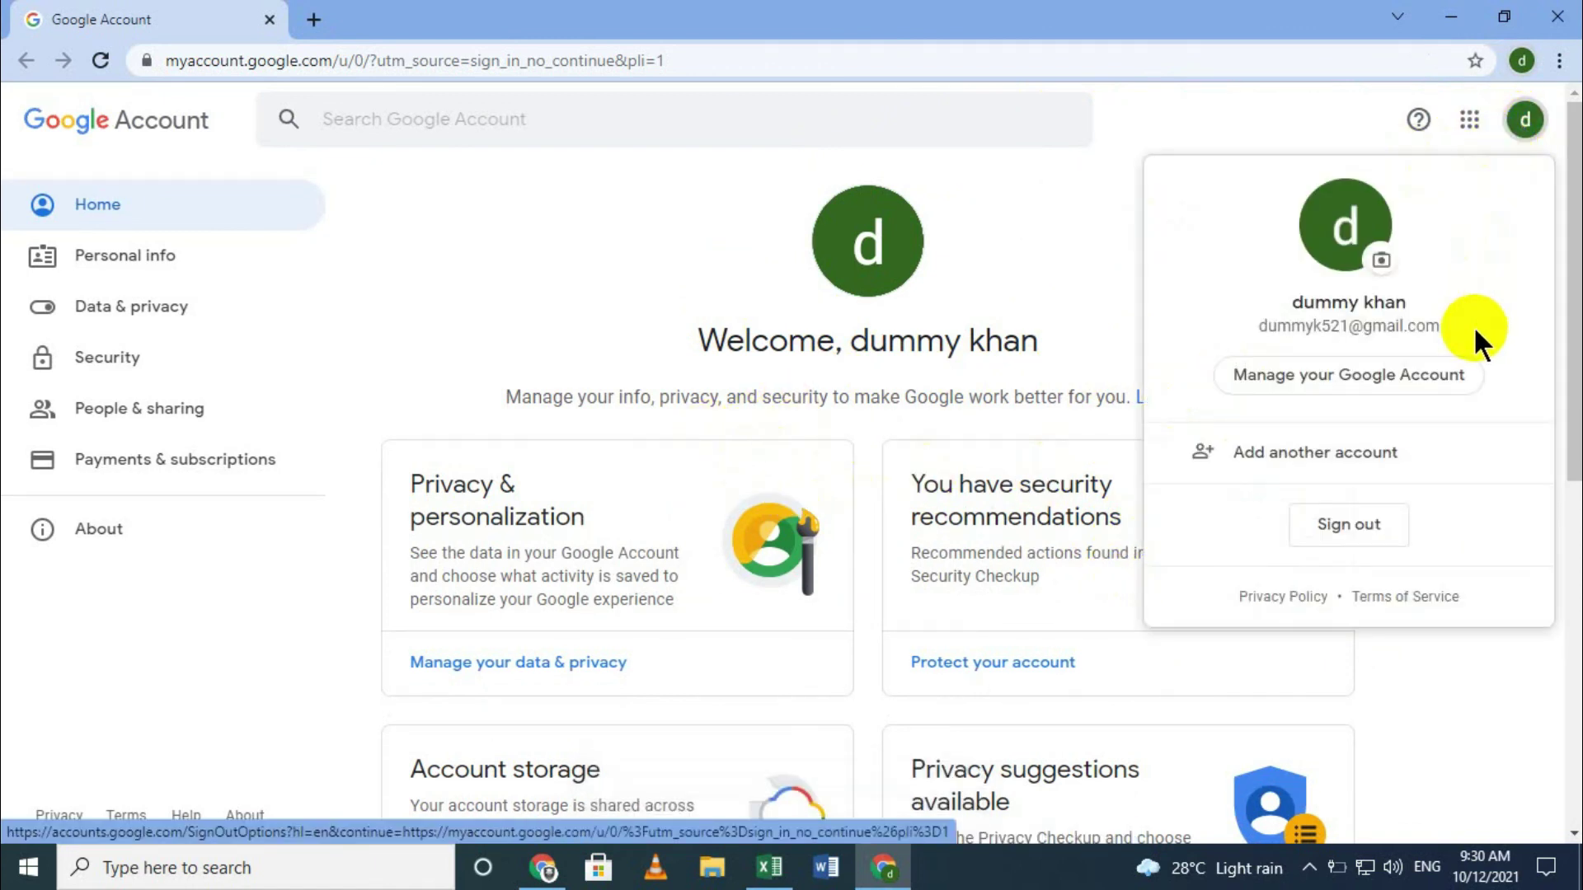